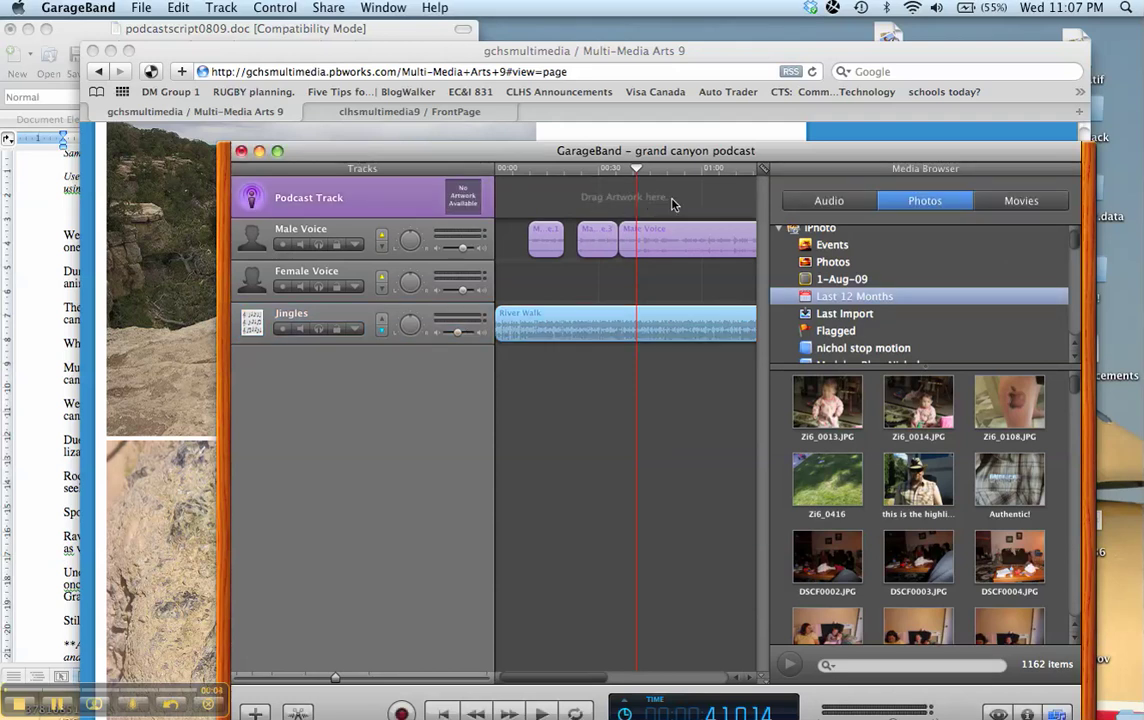
Bring the class wiki page forward in Safari and scroll through the Grand Canyon animal photos.
{"action": "left_click", "coordinate": [193, 203]}
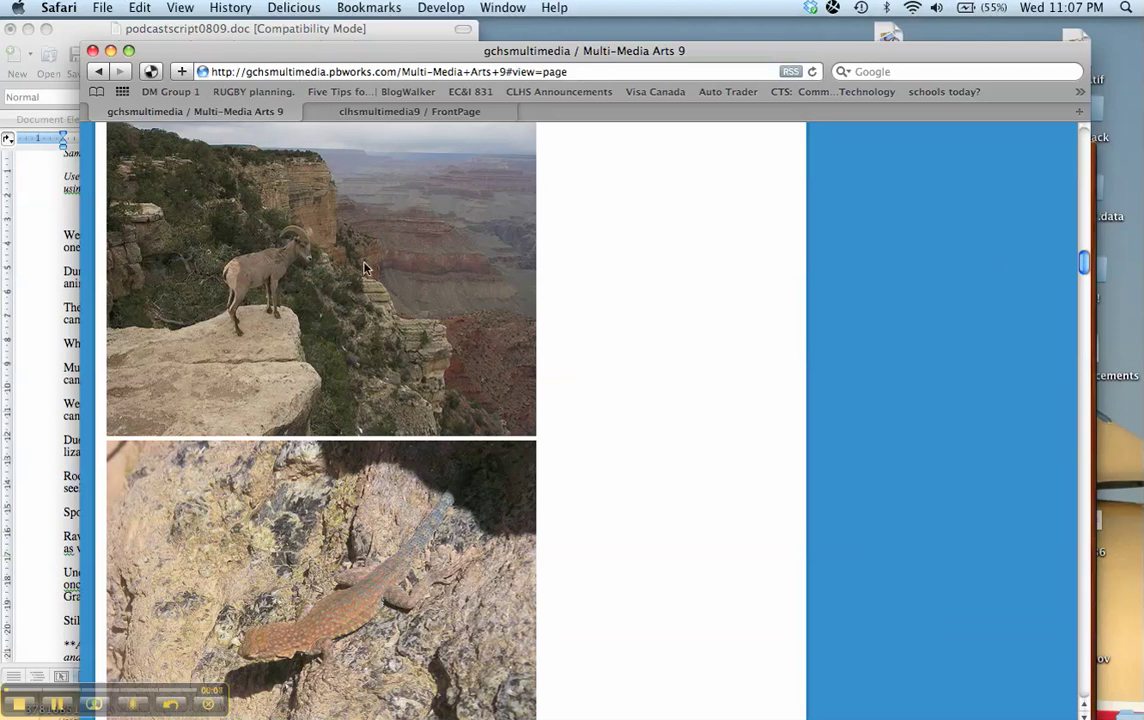
{"action": "scroll", "coordinate": [365, 268], "scroll_direction": "down", "scroll_amount": 10}
{"action": "scroll", "coordinate": [365, 268], "scroll_direction": "down", "scroll_amount": 12}
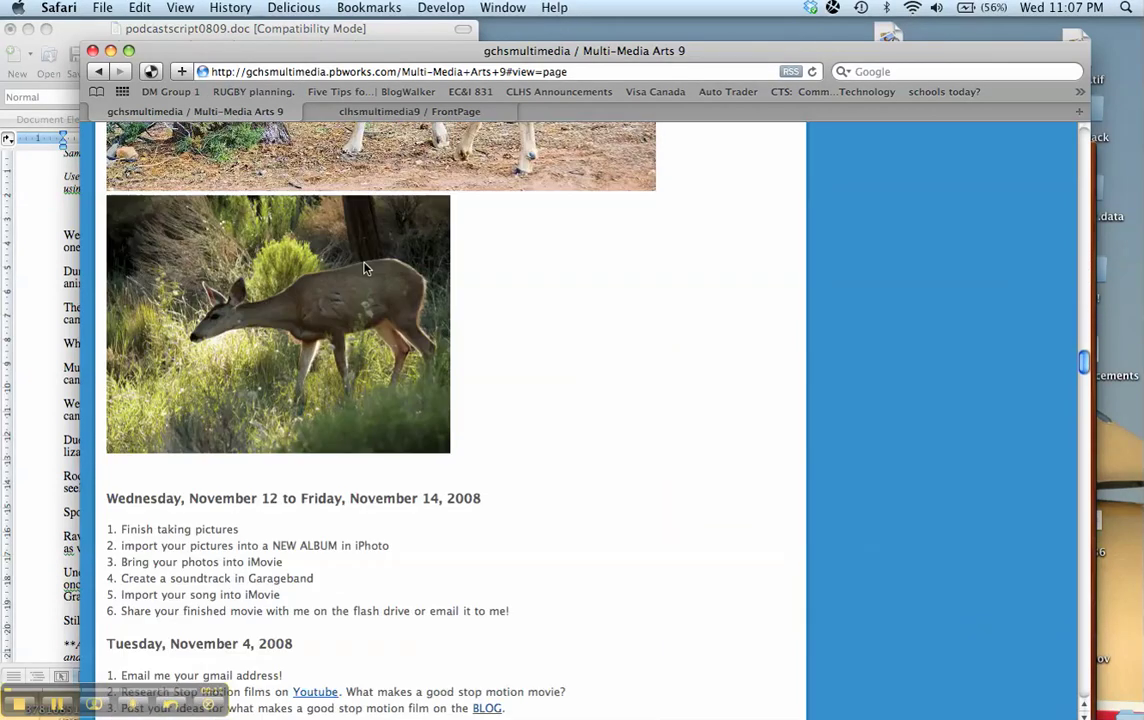
{"action": "scroll", "coordinate": [365, 268], "scroll_direction": "up", "scroll_amount": 8}
{"action": "scroll", "coordinate": [365, 268], "scroll_direction": "up", "scroll_amount": 5}
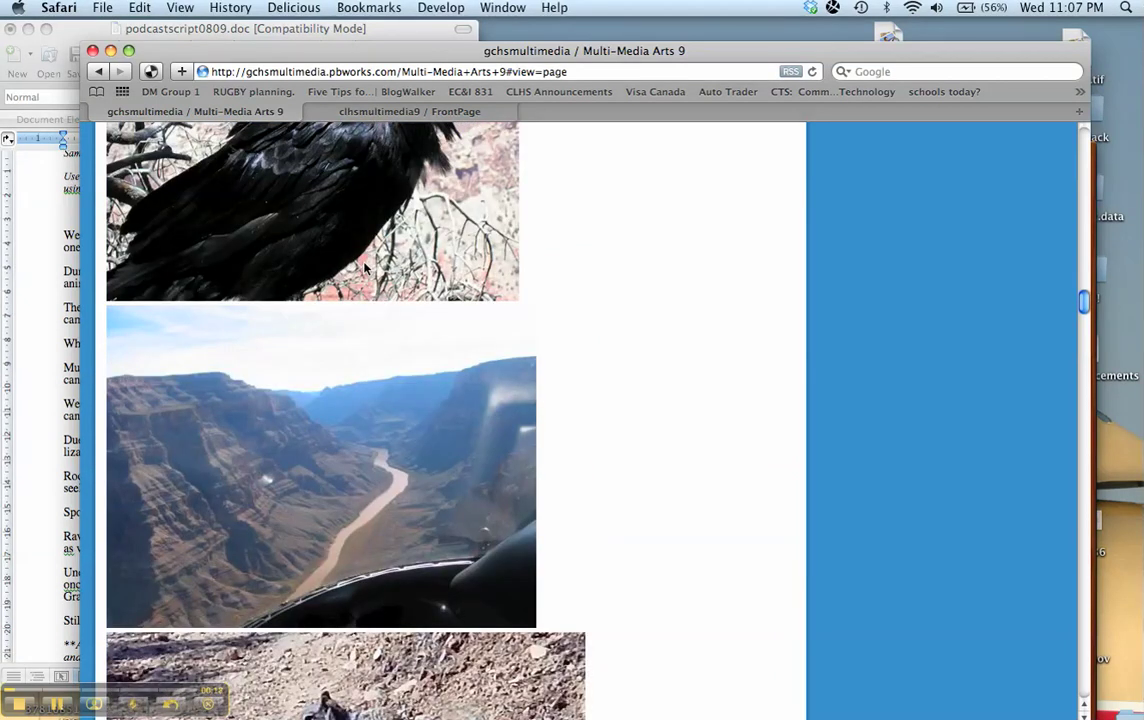
{"action": "scroll", "coordinate": [369, 257], "scroll_direction": "up", "scroll_amount": 1}
{"action": "scroll", "coordinate": [373, 249], "scroll_direction": "up", "scroll_amount": 10}
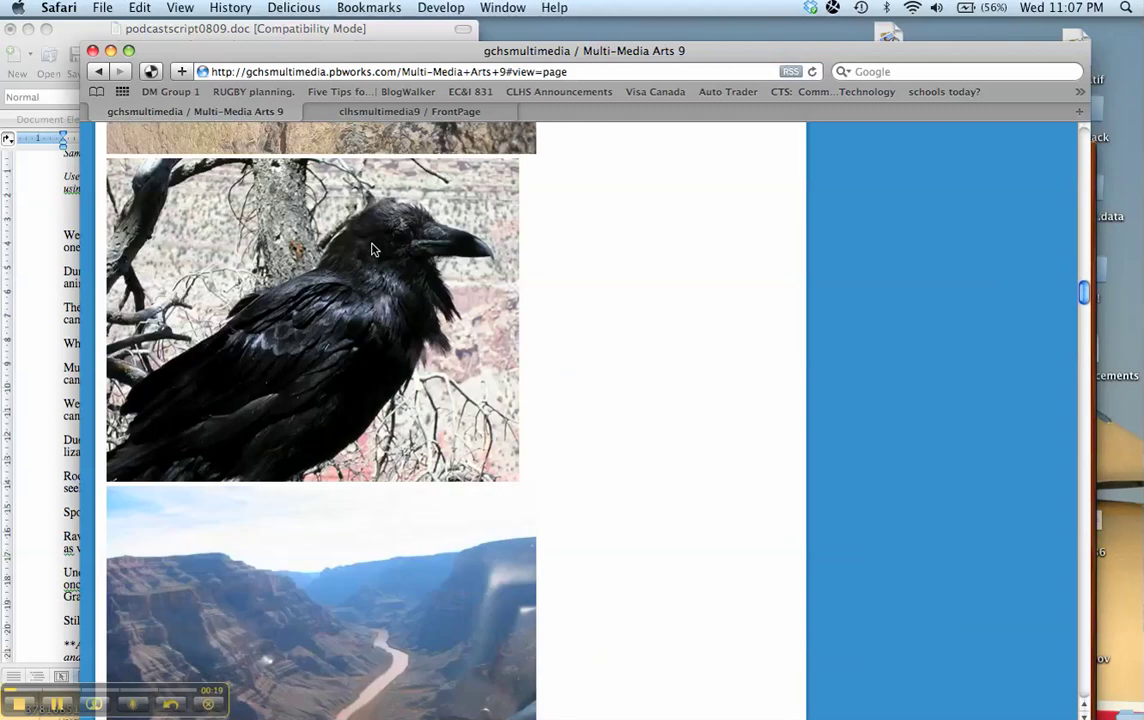
{"action": "scroll", "coordinate": [372, 249], "scroll_direction": "down", "scroll_amount": 10}
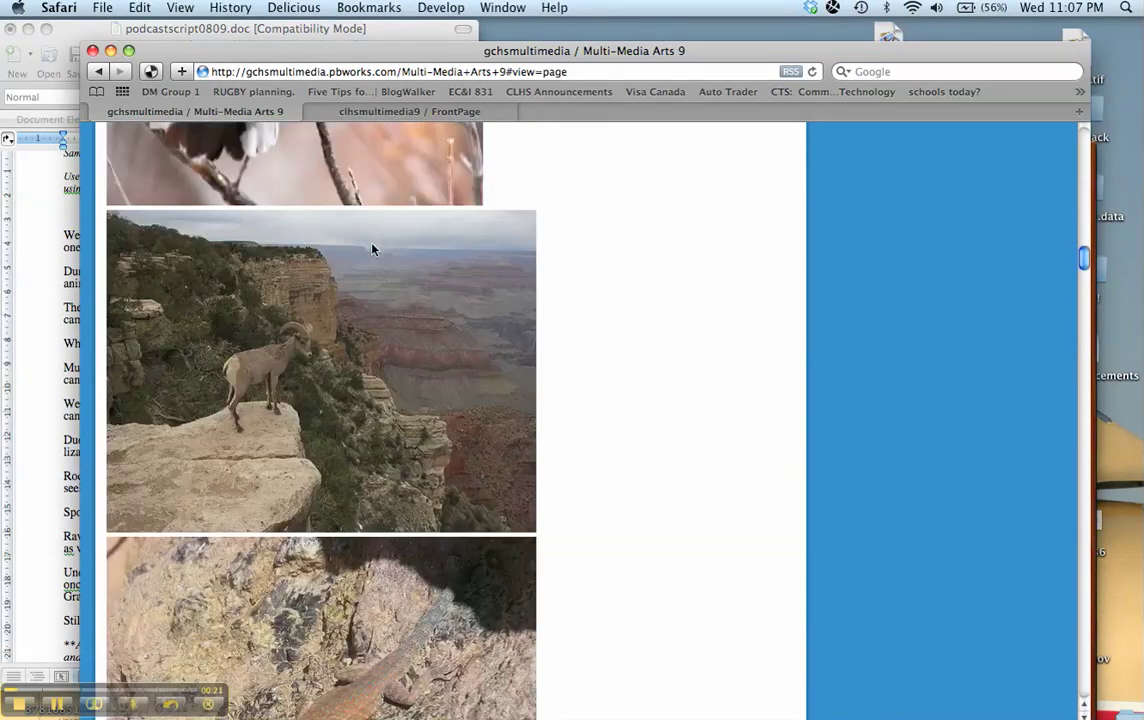
{"action": "scroll", "coordinate": [372, 249], "scroll_direction": "up", "scroll_amount": 8}
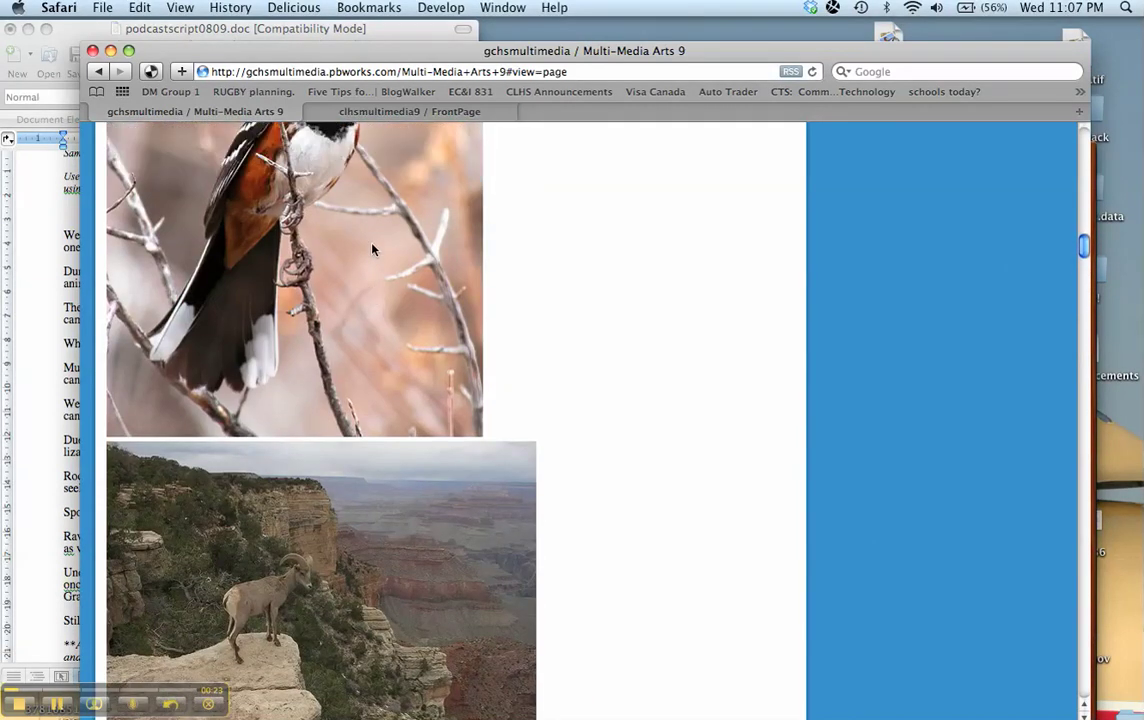
{"action": "scroll", "coordinate": [372, 249], "scroll_direction": "down", "scroll_amount": 9}
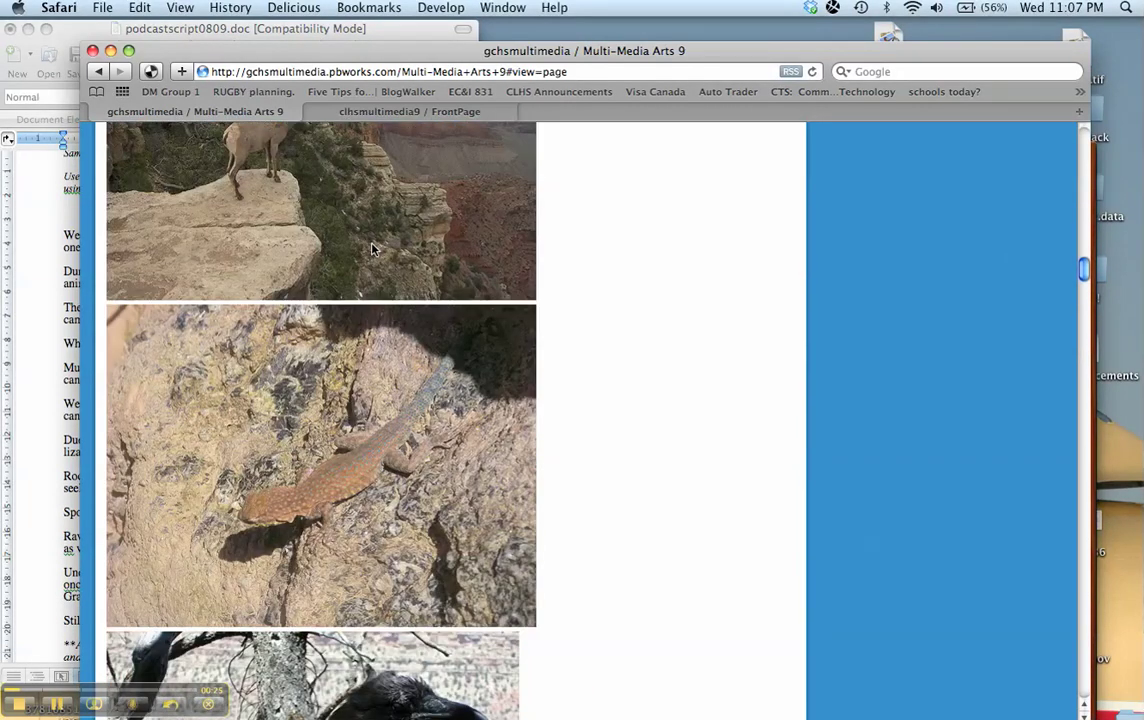
{"action": "scroll", "coordinate": [372, 249], "scroll_direction": "down", "scroll_amount": 4}
{"action": "scroll", "coordinate": [372, 249], "scroll_direction": "up", "scroll_amount": 5}
{"action": "scroll", "coordinate": [372, 249], "scroll_direction": "down", "scroll_amount": 10}
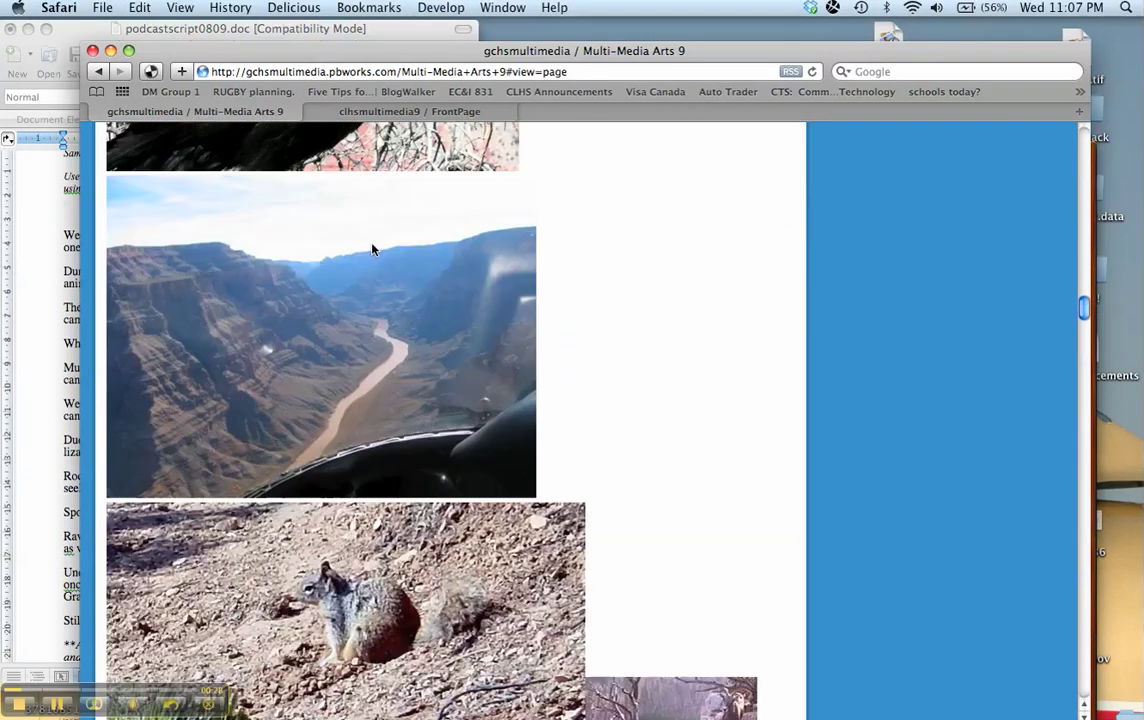
{"action": "scroll", "coordinate": [372, 249], "scroll_direction": "down", "scroll_amount": 3}
Add the canyon river photo to the iPhoto library, then hide iPhoto to return to Safari.
{"action": "right_click", "coordinate": [372, 249]}
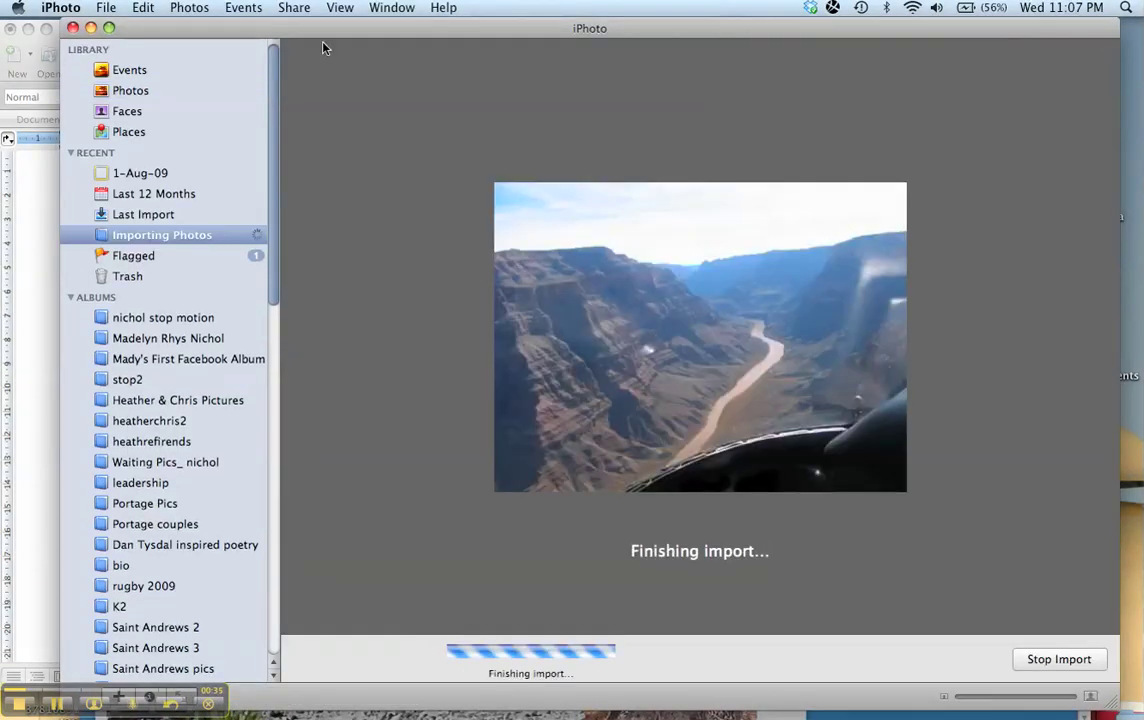
{"action": "left_click_drag", "start_coordinate": [322, 28], "coordinate": [392, 380]}
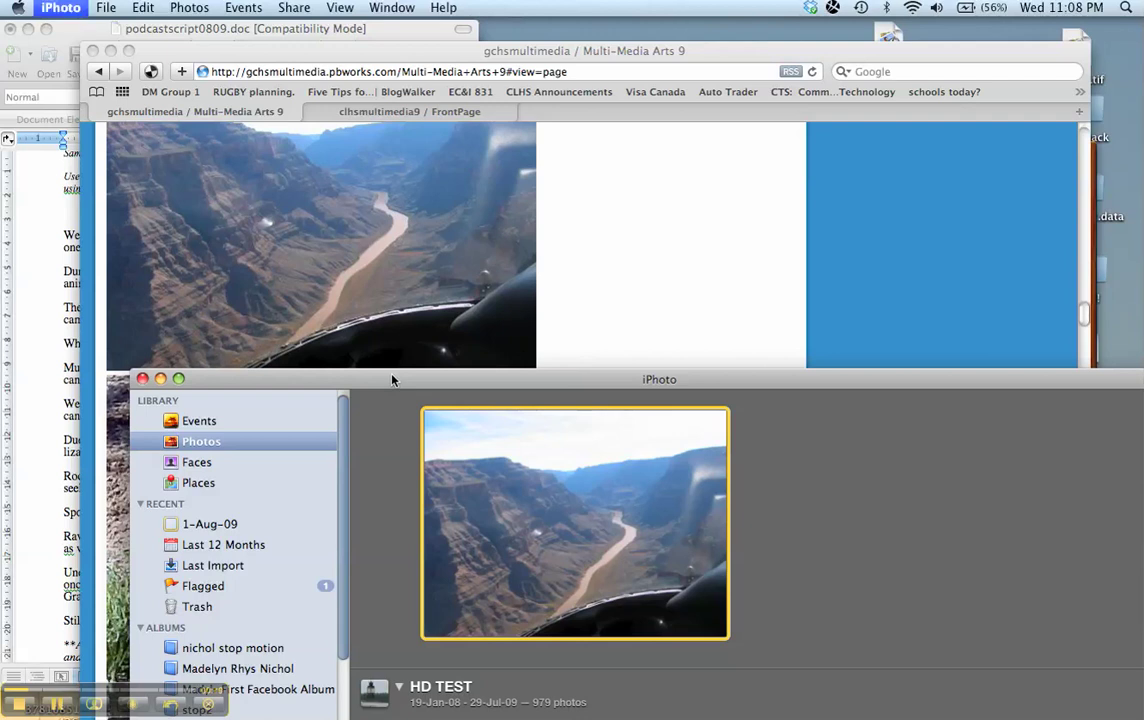
{"action": "key", "text": "super+h"}
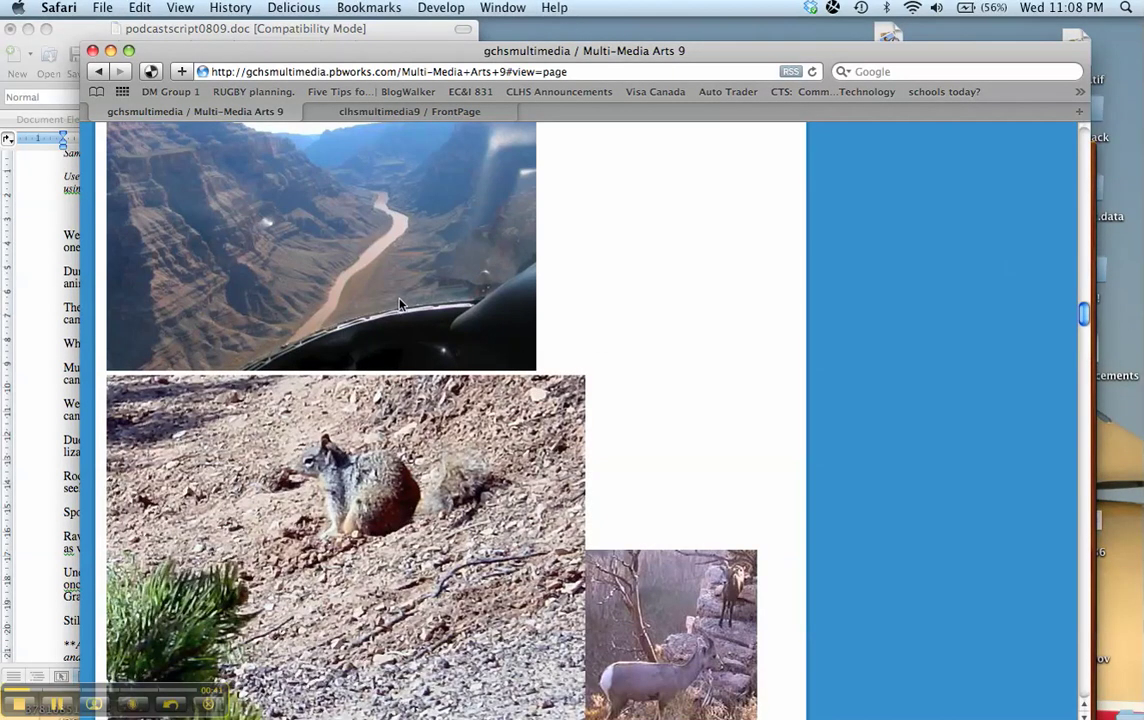
Switch to the grand canyon podcast and scroll the Media Browser photos down to solobighornlookout.
{"action": "key", "text": "super+h"}
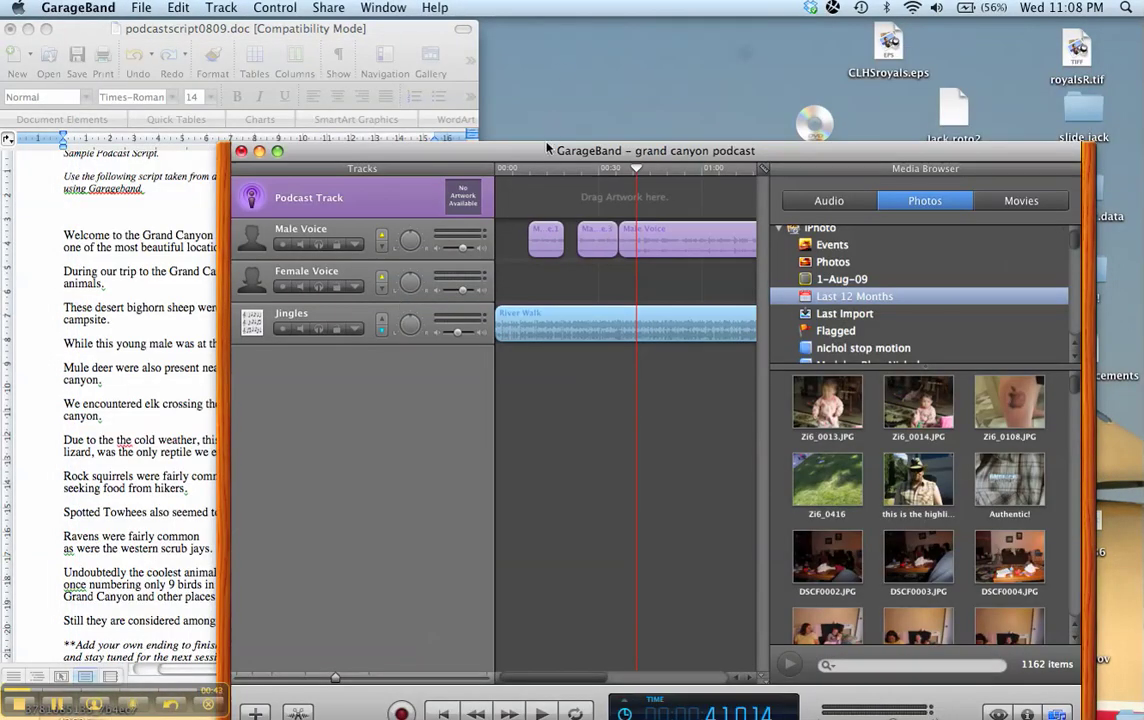
{"action": "left_click_drag", "start_coordinate": [547, 147], "coordinate": [456, 125]}
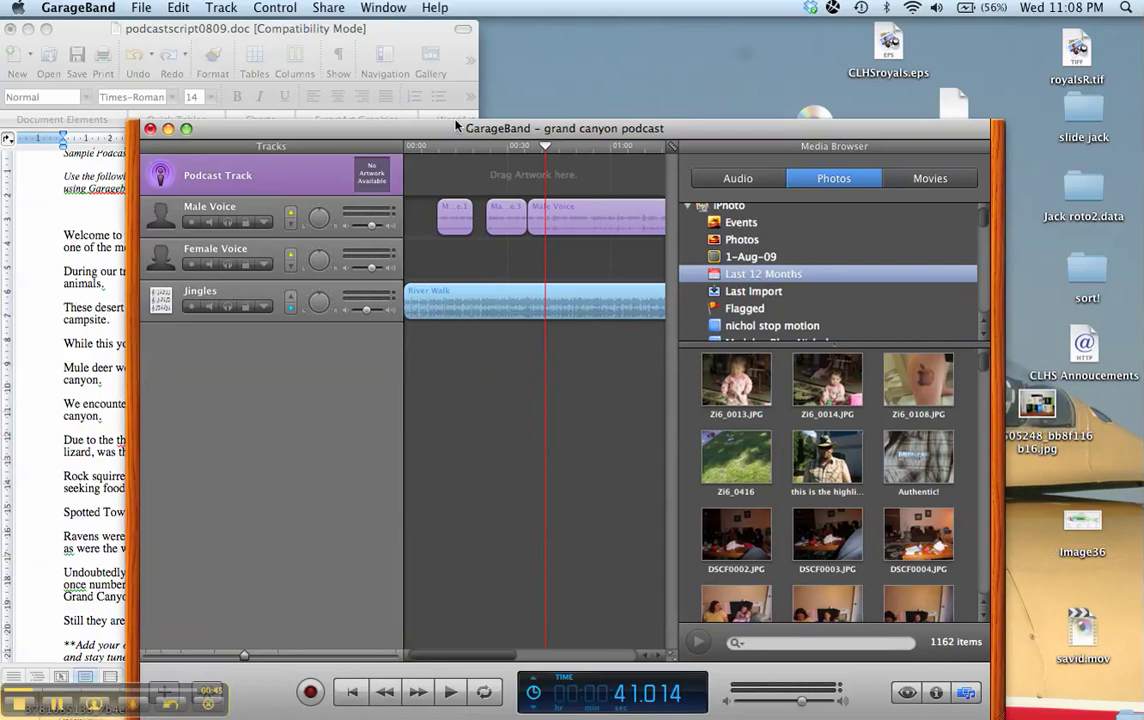
{"action": "scroll", "coordinate": [882, 279], "scroll_direction": "down", "scroll_amount": 15}
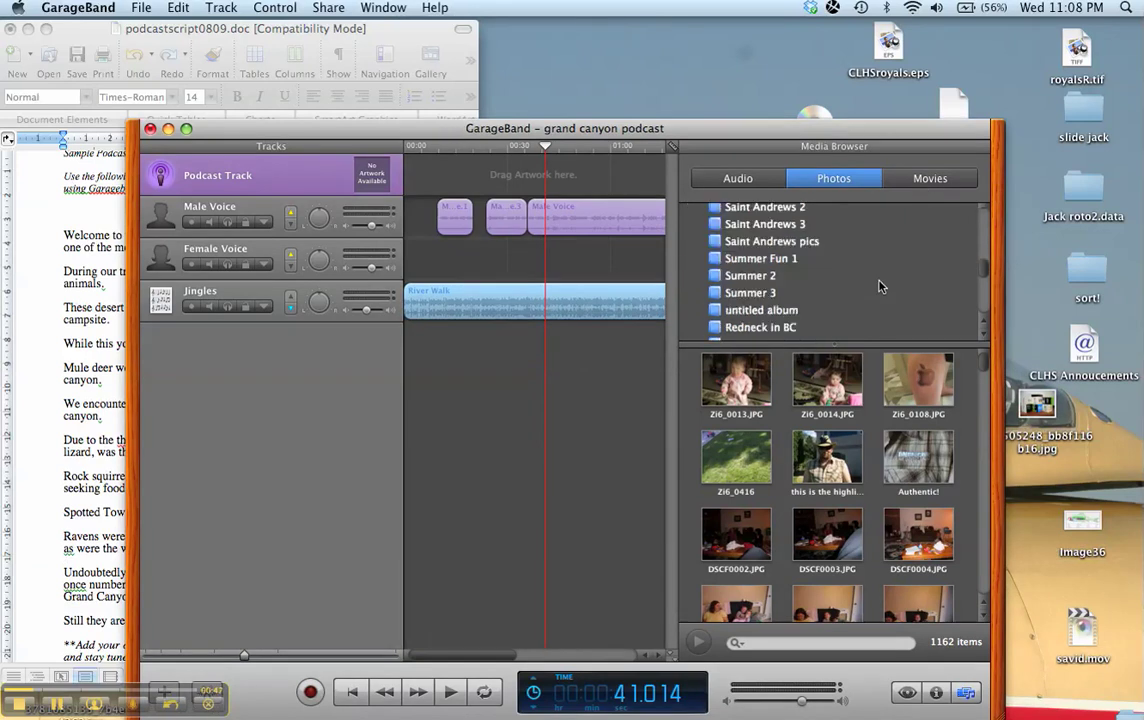
{"action": "scroll", "coordinate": [838, 300], "scroll_direction": "up", "scroll_amount": 2}
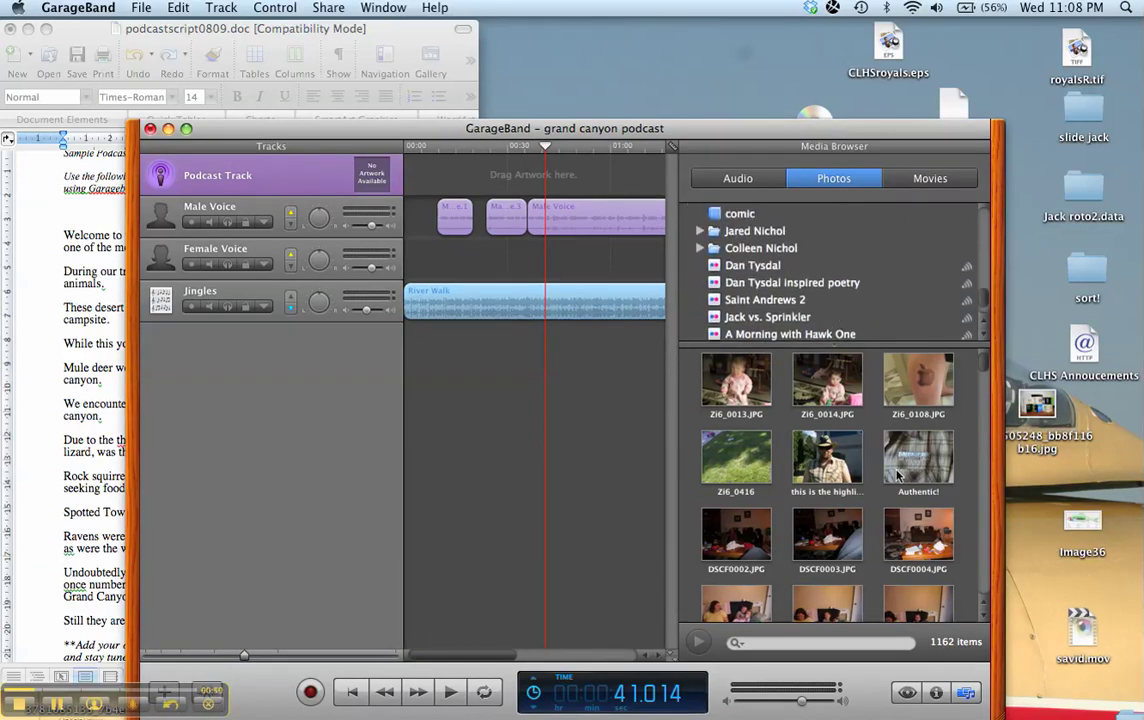
{"action": "scroll", "coordinate": [900, 450], "scroll_direction": "down", "scroll_amount": 10}
{"action": "scroll", "coordinate": [957, 440], "scroll_direction": "down", "scroll_amount": 10}
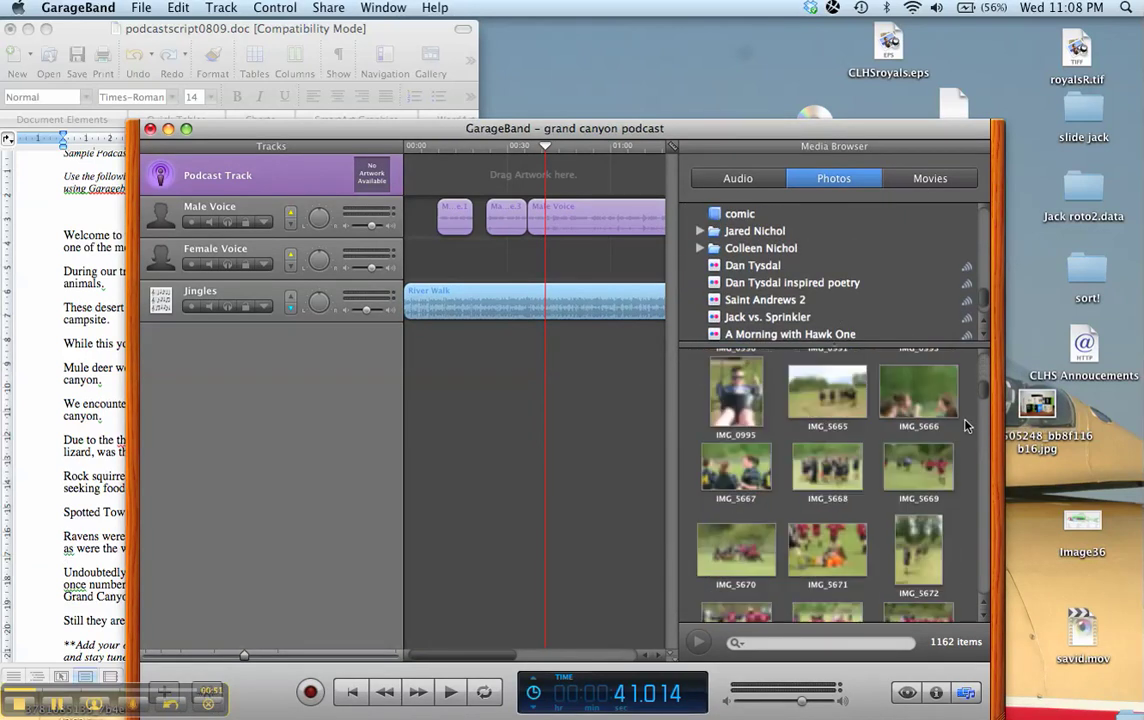
{"action": "left_click_drag", "start_coordinate": [983, 400], "coordinate": [985, 648]}
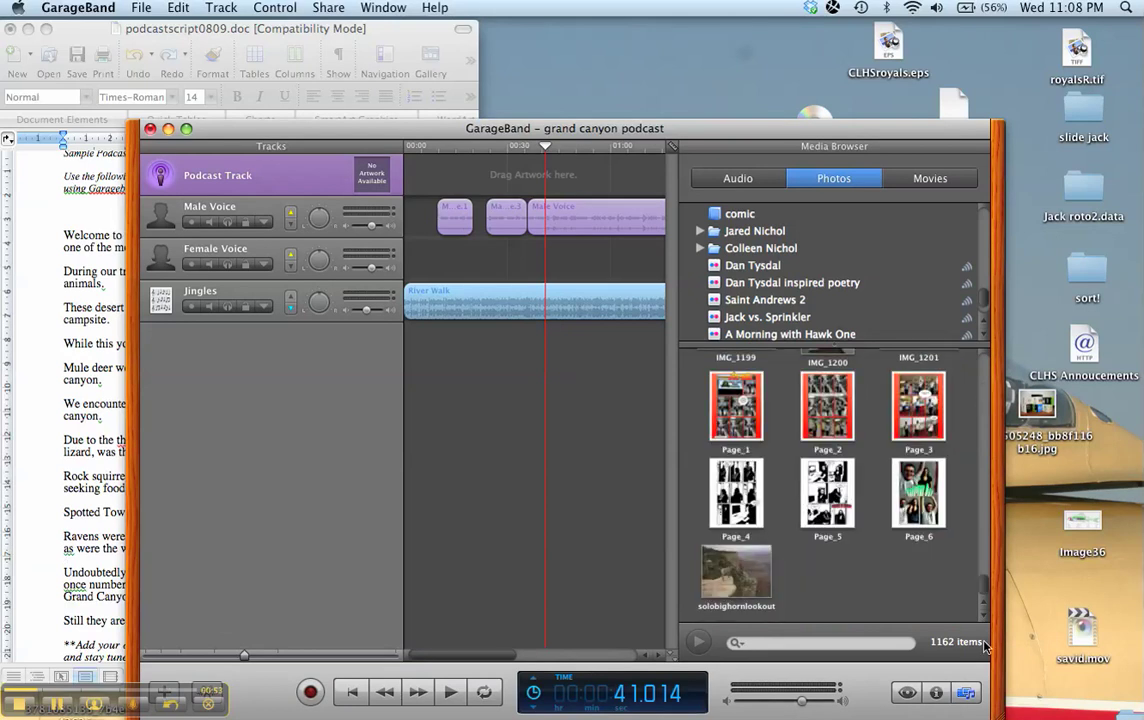
{"action": "left_click", "coordinate": [765, 178]}
{"action": "left_click", "coordinate": [805, 178]}
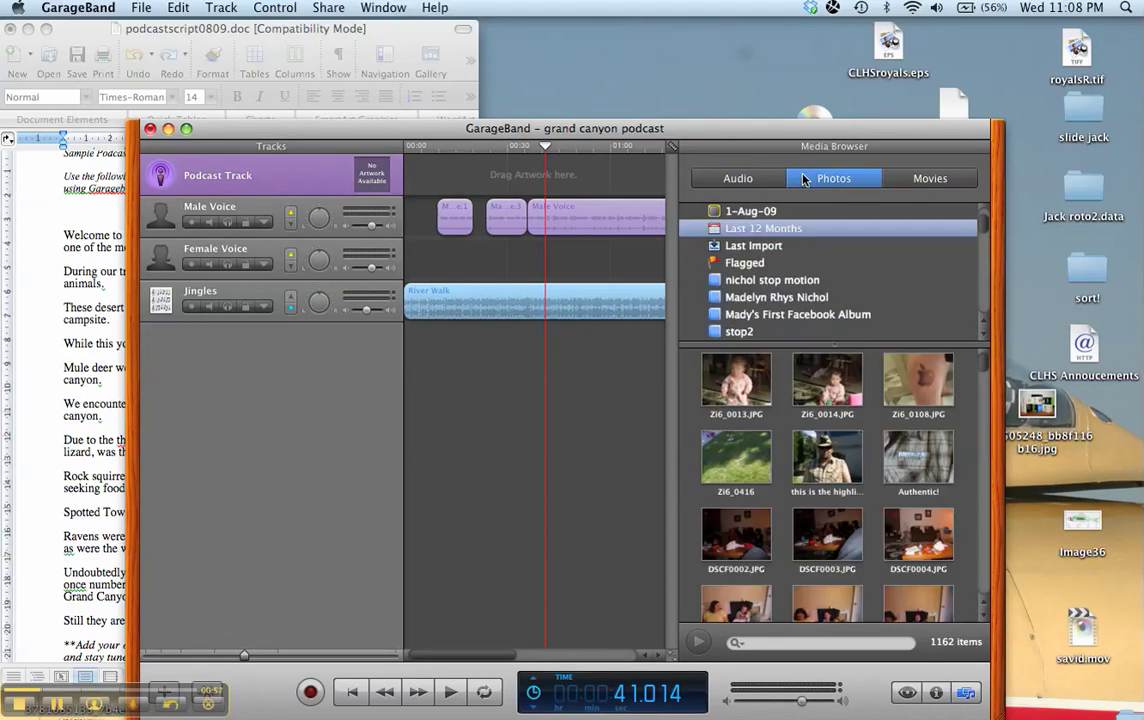
{"action": "left_click_drag", "start_coordinate": [990, 374], "coordinate": [1004, 603]}
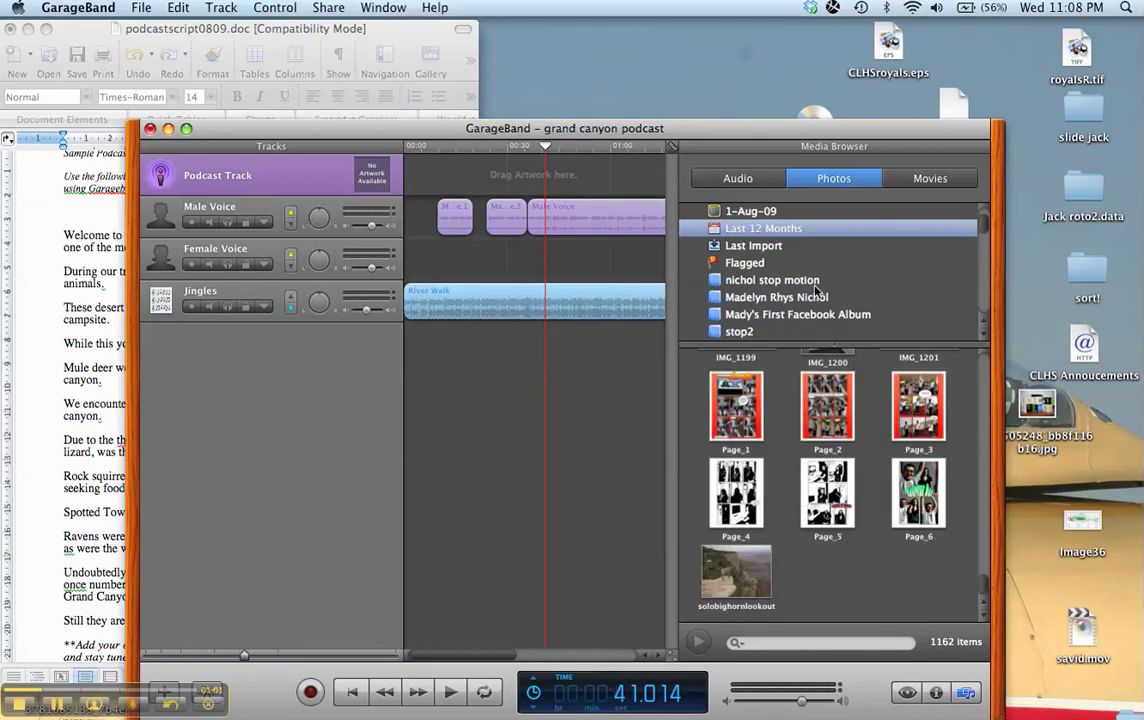
Show the Last 12 Months album, set the playhead at 0:30, and select solobighornlookout.
{"action": "left_click", "coordinate": [757, 230]}
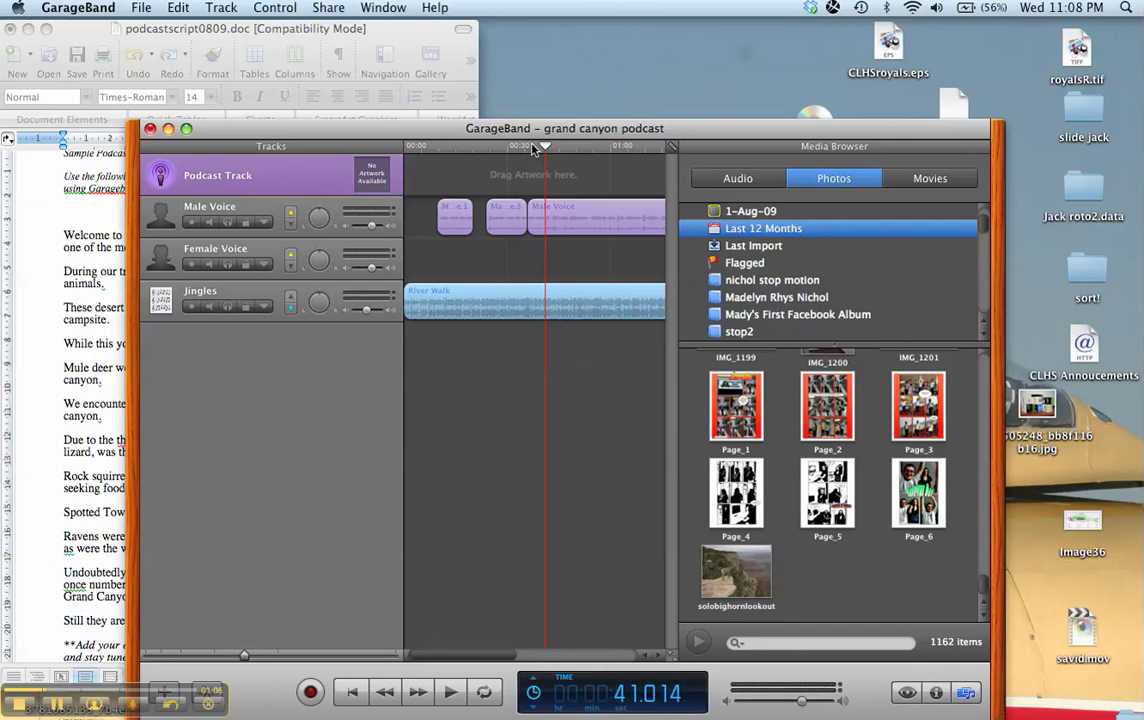
{"action": "left_click_drag", "start_coordinate": [541, 148], "coordinate": [490, 152]}
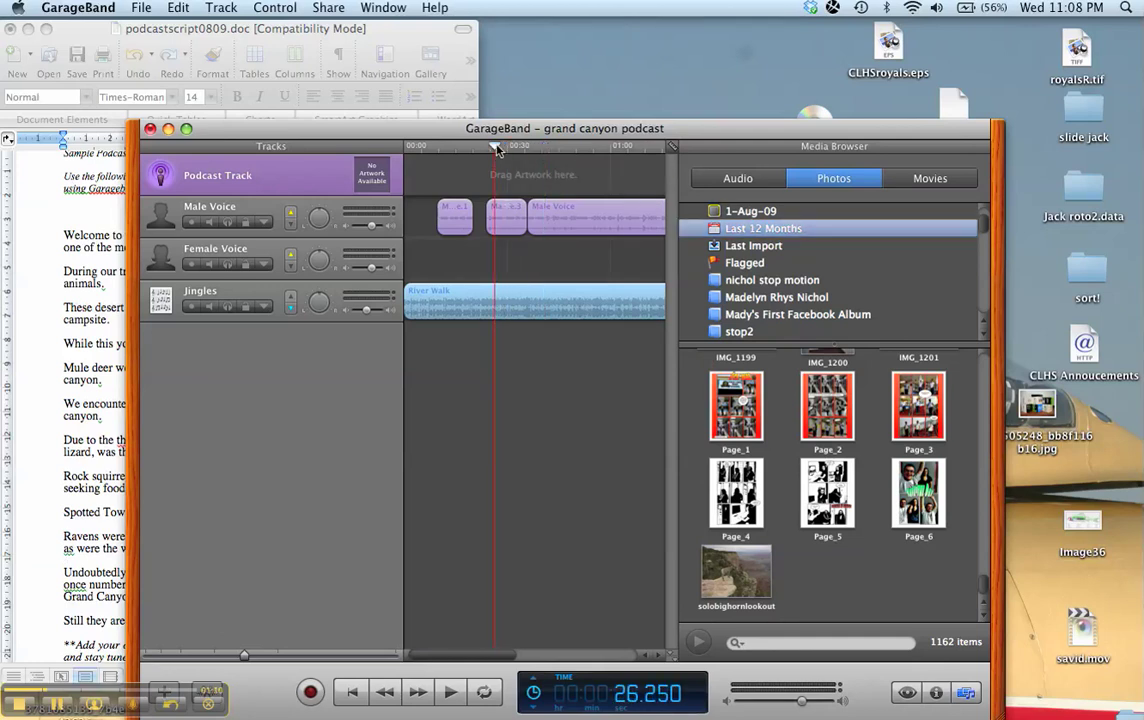
{"action": "key", "text": "space"}
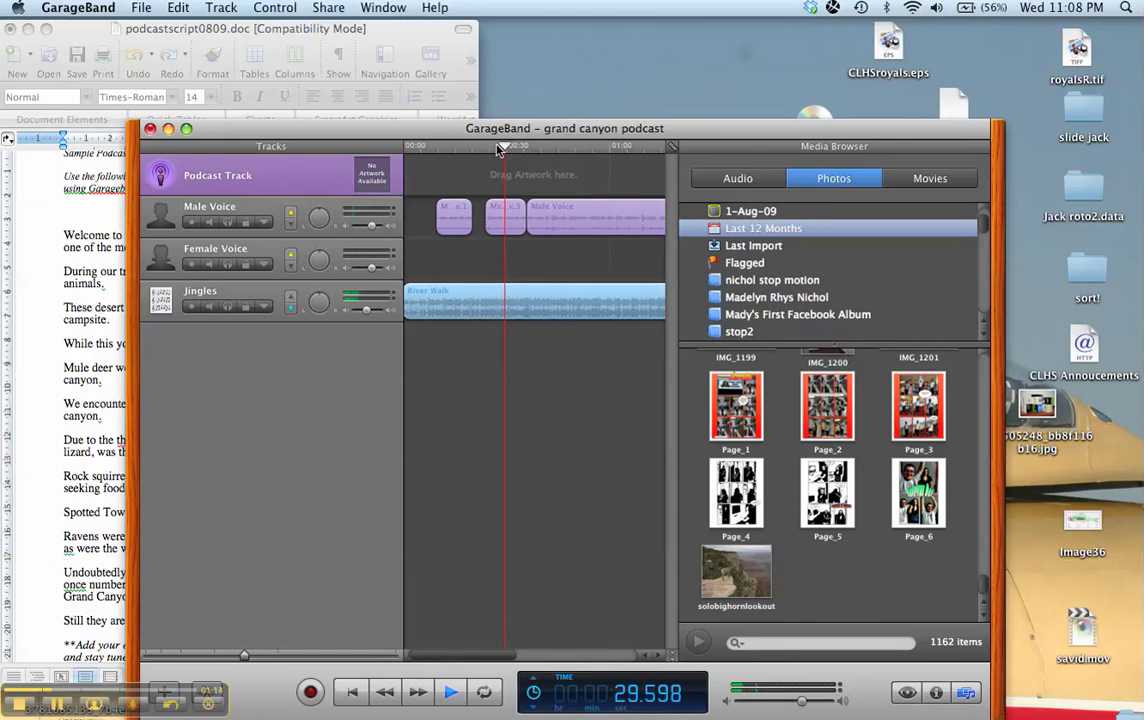
{"action": "key", "text": "space"}
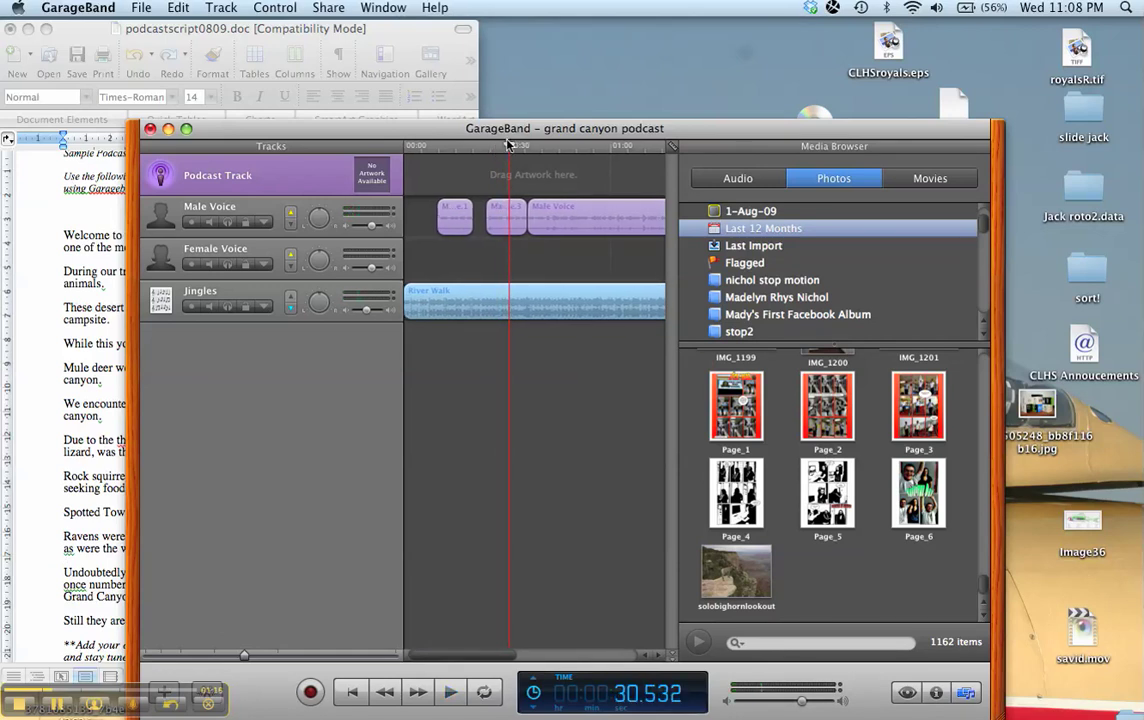
{"action": "left_click", "coordinate": [508, 146]}
{"action": "mouse_move", "coordinate": [508, 146]}
{"action": "left_mouse_down"}
{"action": "mouse_move", "coordinate": [491, 146]}
{"action": "mouse_move", "coordinate": [508, 146]}
{"action": "left_mouse_up"}
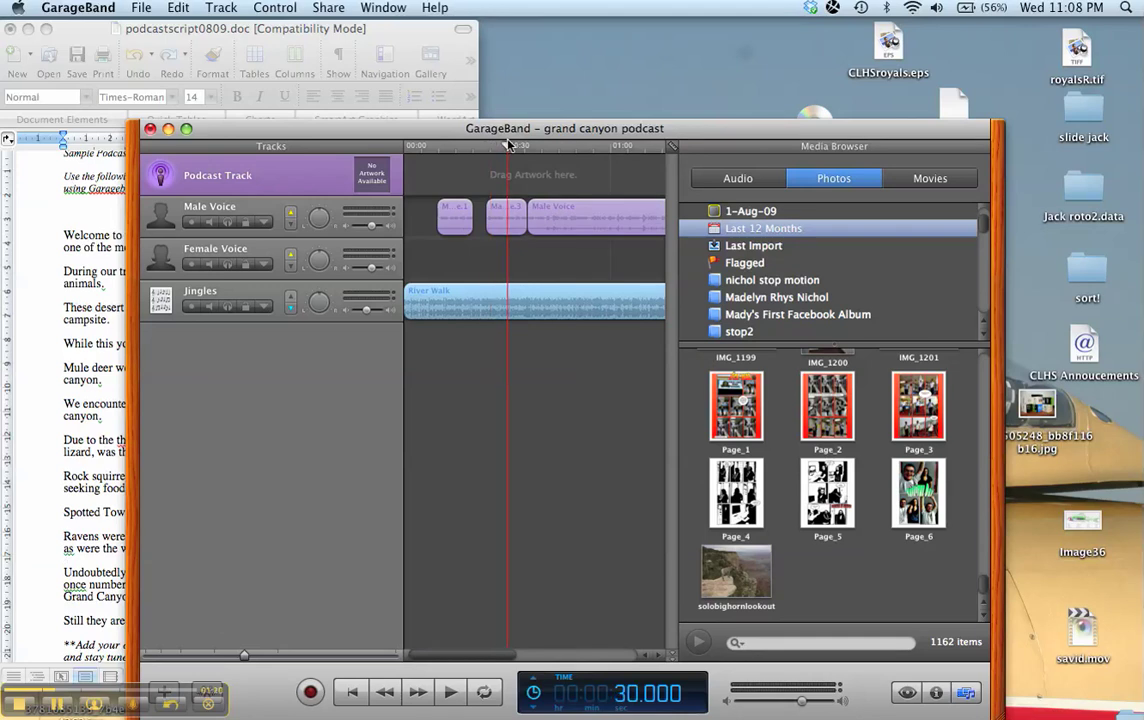
{"action": "left_click", "coordinate": [741, 575]}
Place the solobighornlookout photo on the Podcast Track near 0:30.
{"action": "left_click_drag", "start_coordinate": [741, 575], "coordinate": [508, 187]}
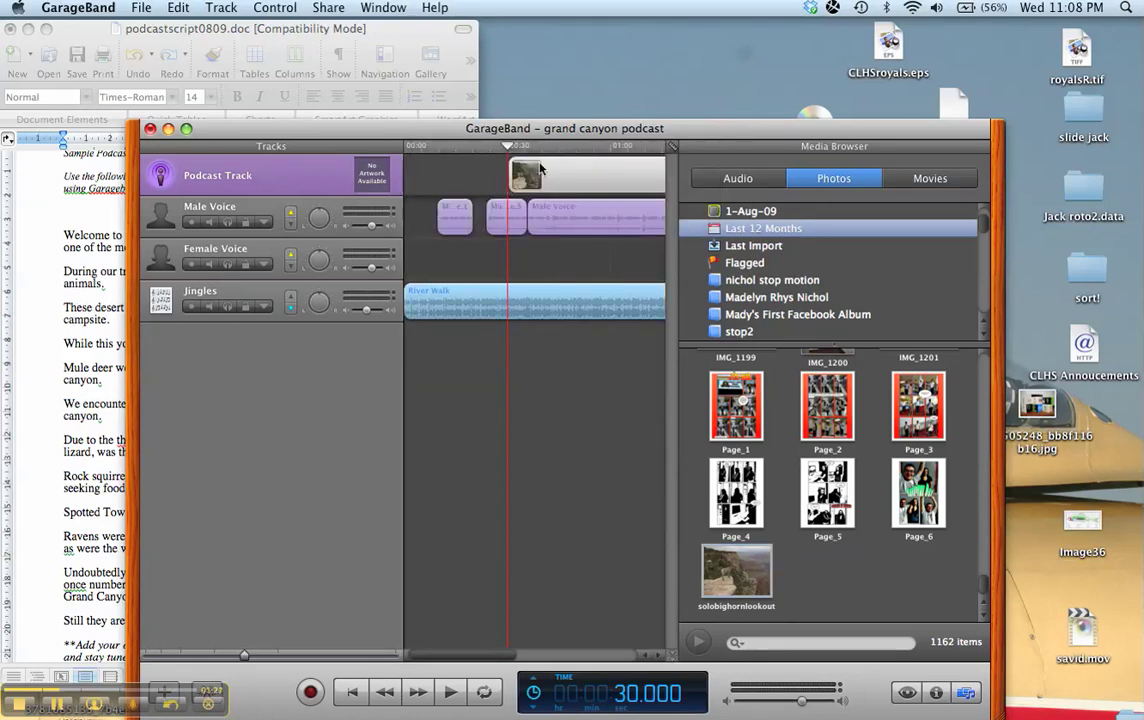
{"action": "scroll", "coordinate": [561, 244], "scroll_direction": "right", "scroll_amount": 5}
{"action": "scroll", "coordinate": [568, 220], "scroll_direction": "right", "scroll_amount": 1}
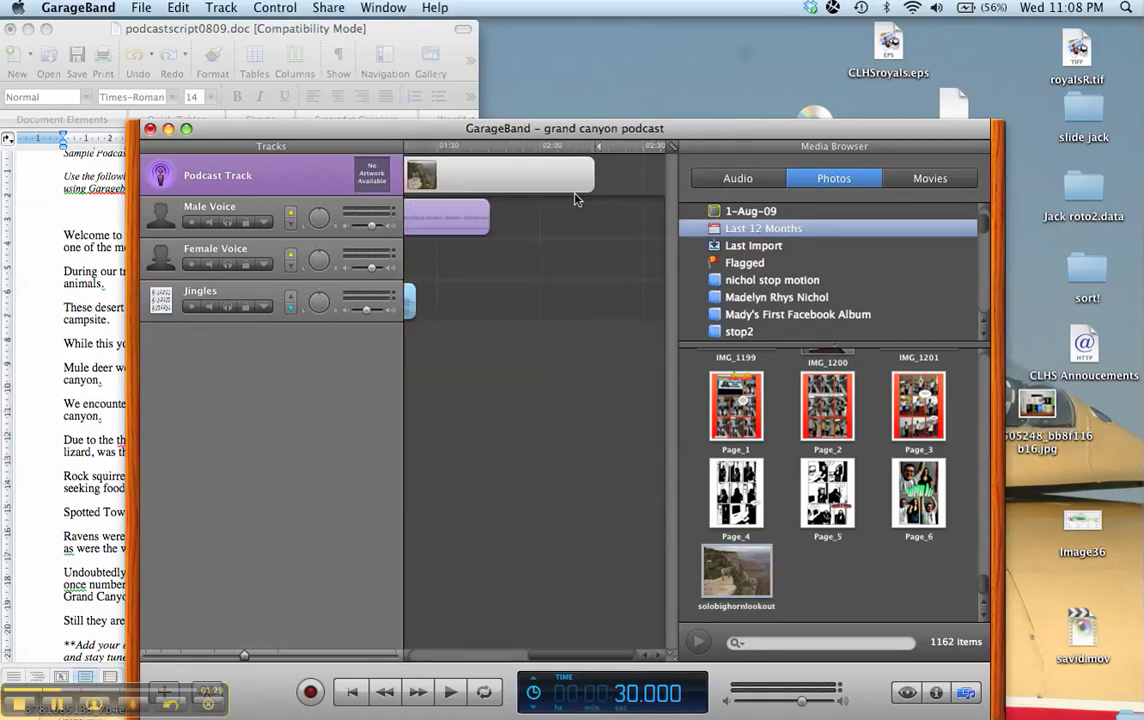
{"action": "left_click_drag", "start_coordinate": [593, 179], "coordinate": [516, 164]}
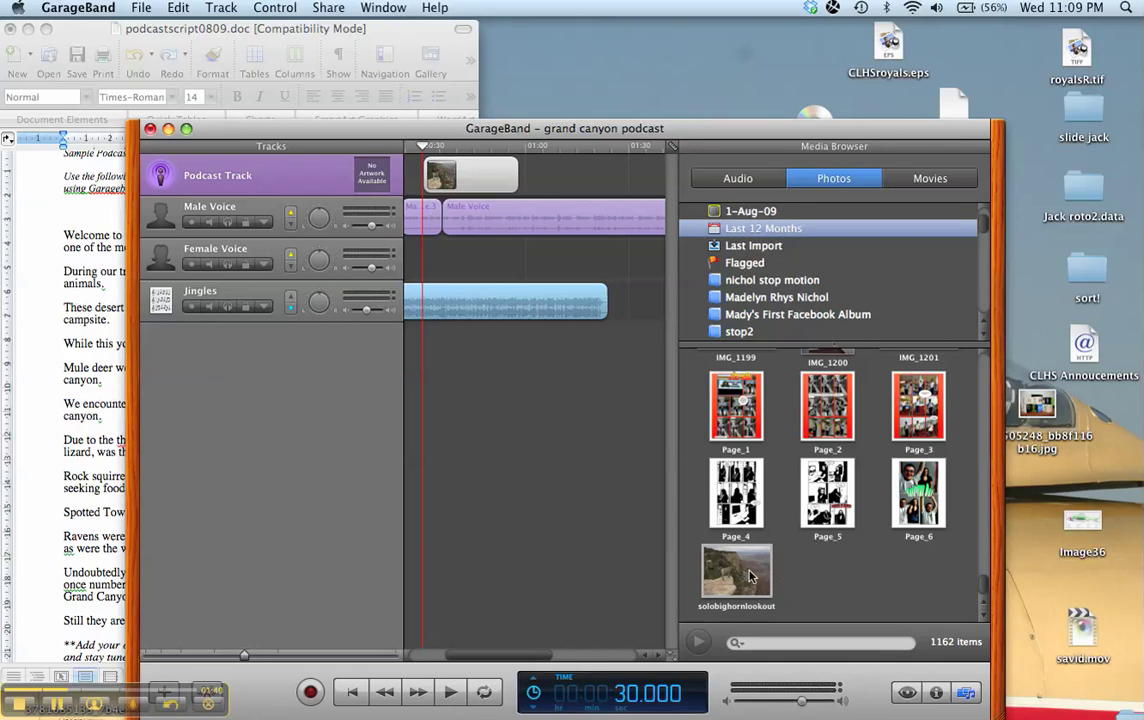
{"action": "left_click_drag", "start_coordinate": [746, 578], "coordinate": [467, 176]}
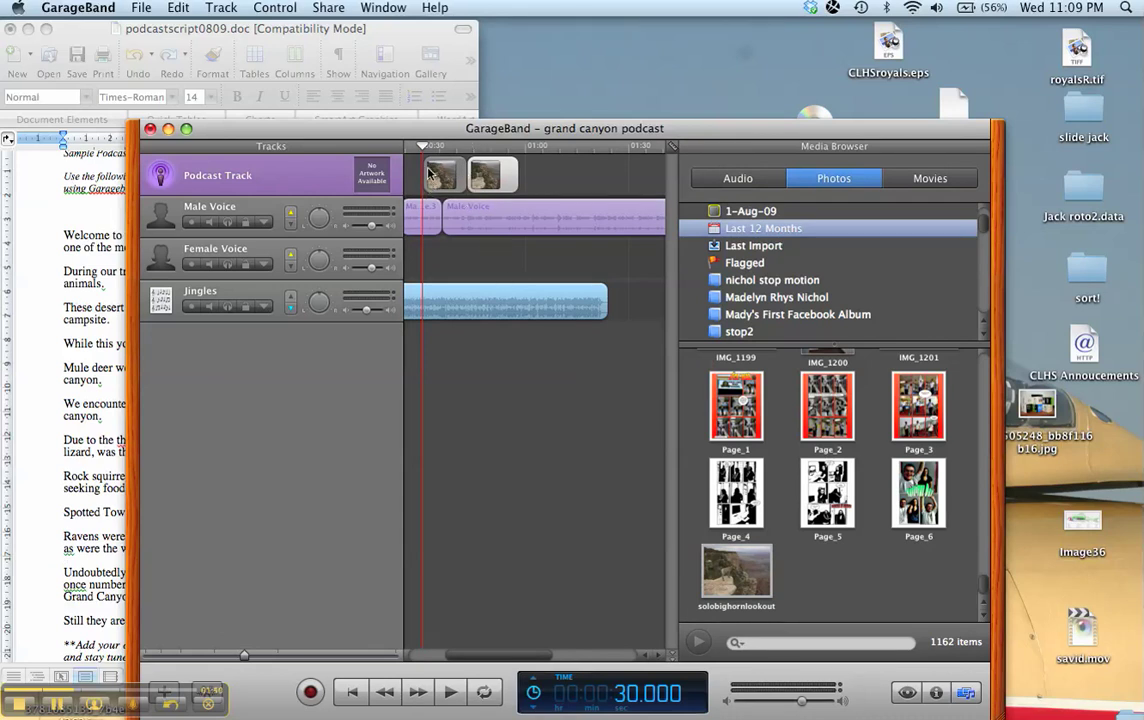
Open the Podcast Preview of the episode artwork and move the playhead back before the photos.
{"action": "left_click_drag", "start_coordinate": [424, 148], "coordinate": [429, 148]}
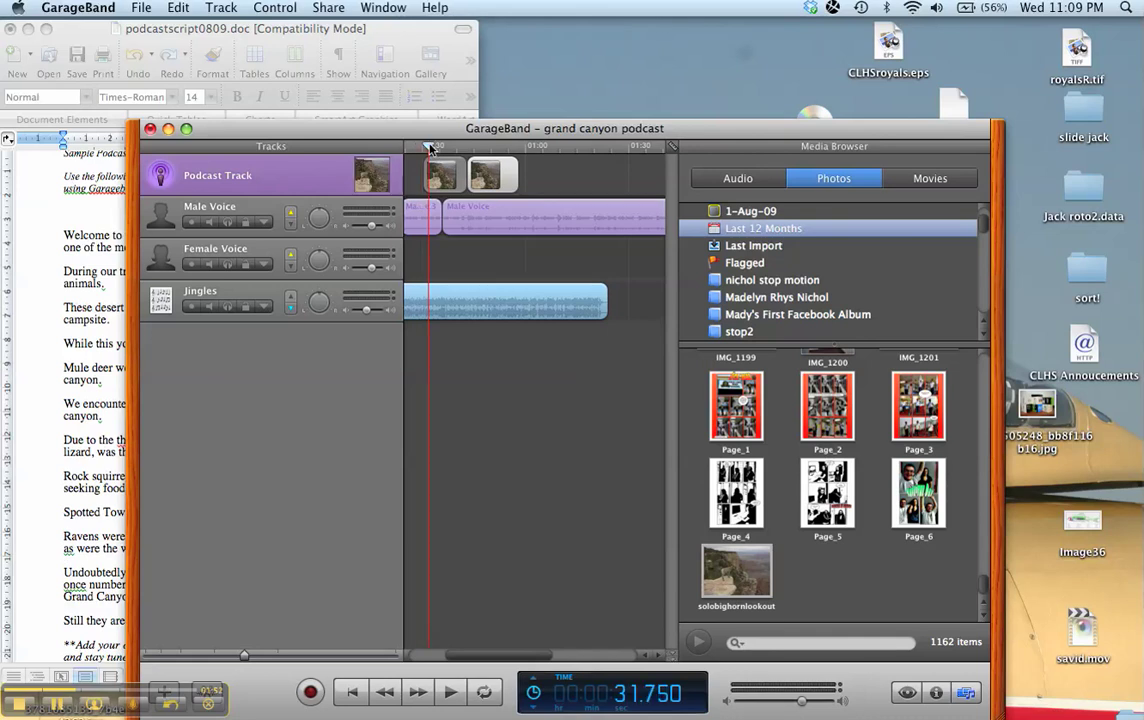
{"action": "double_click", "coordinate": [372, 177]}
{"action": "left_click_drag", "start_coordinate": [424, 148], "coordinate": [487, 147]}
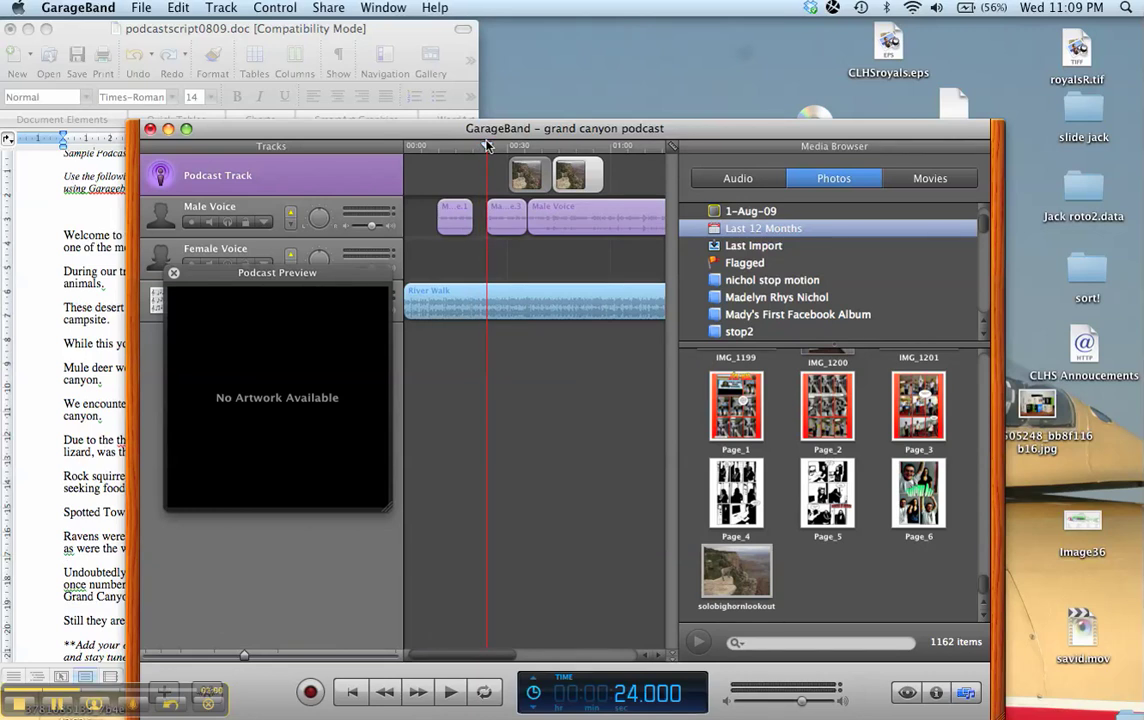
Play from 0:24 to about 0:41 to confirm the bighorn photo appears, then close the preview.
{"action": "key", "text": "space"}
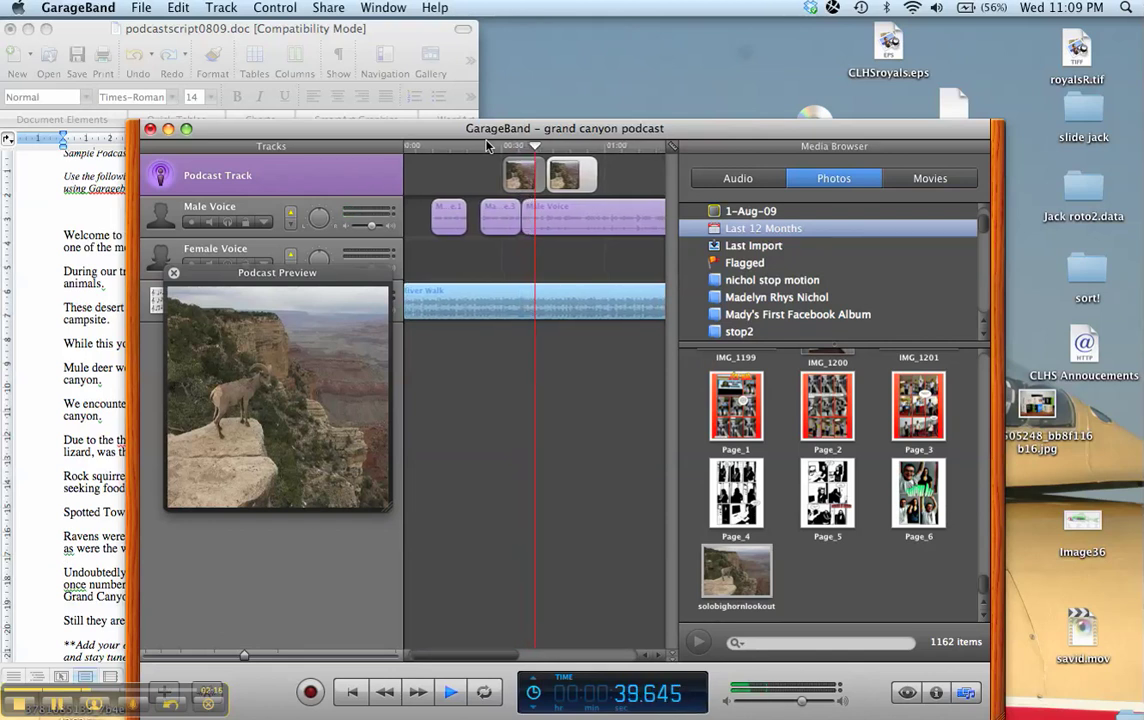
{"action": "key", "text": "space"}
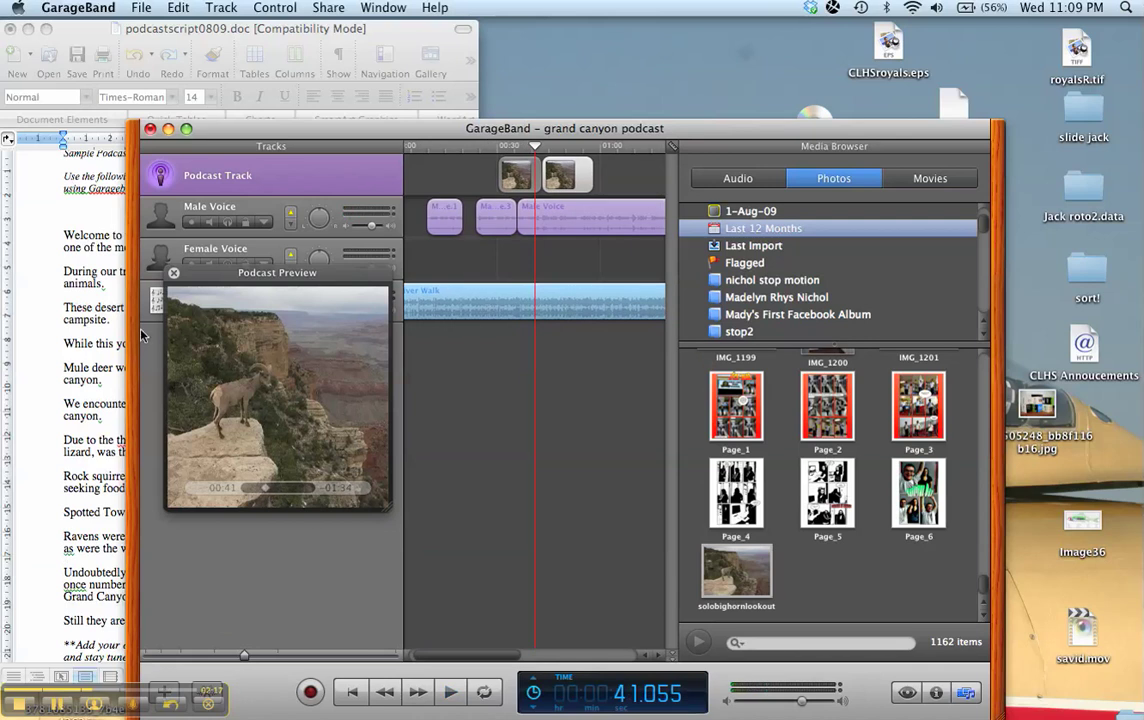
{"action": "left_click", "coordinate": [60, 706]}
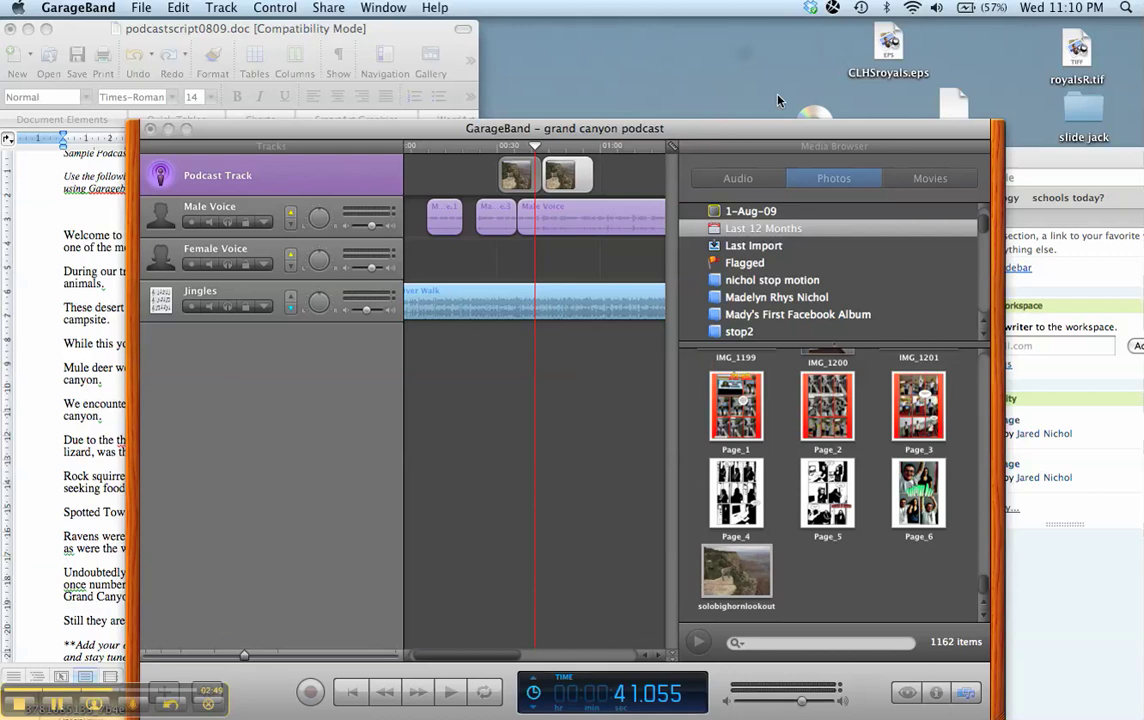
{"action": "left_click", "coordinate": [743, 130]}
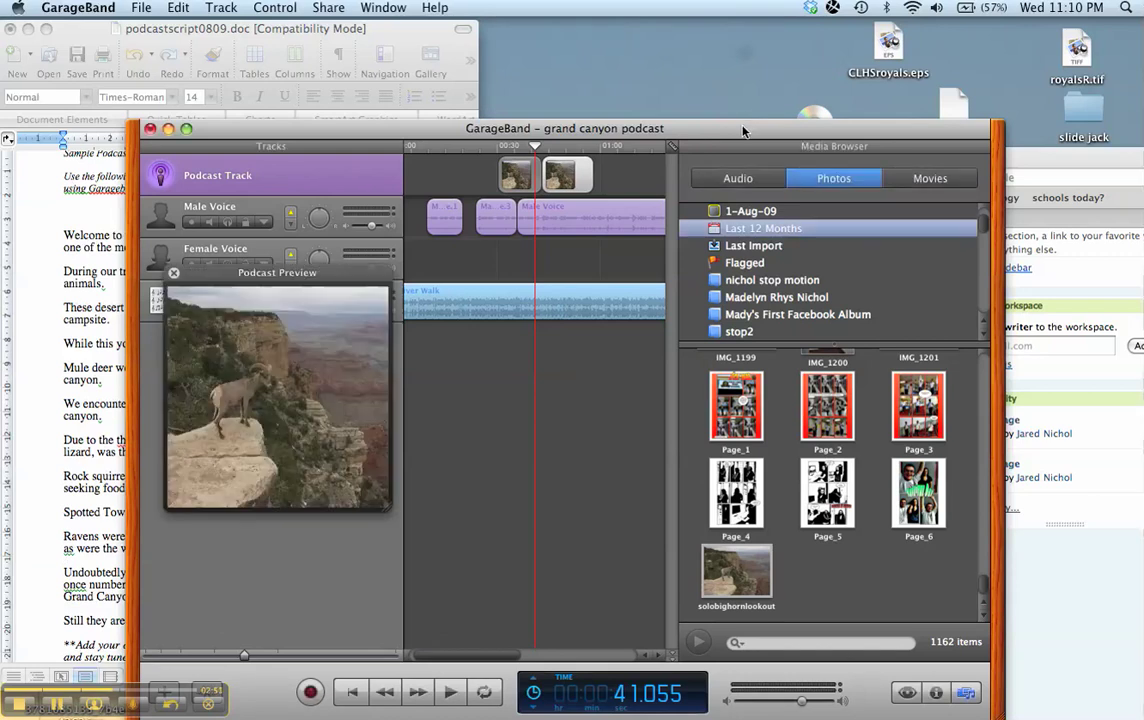
{"action": "left_click", "coordinate": [1040, 158]}
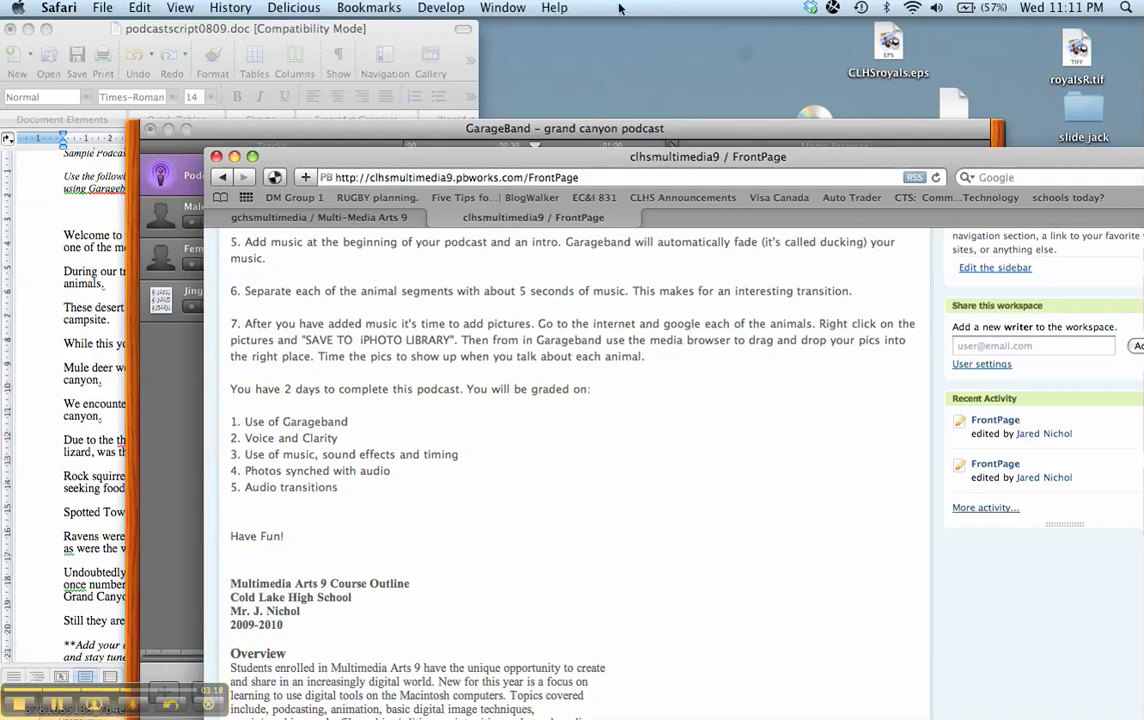
{"action": "left_click", "coordinate": [563, 133]}
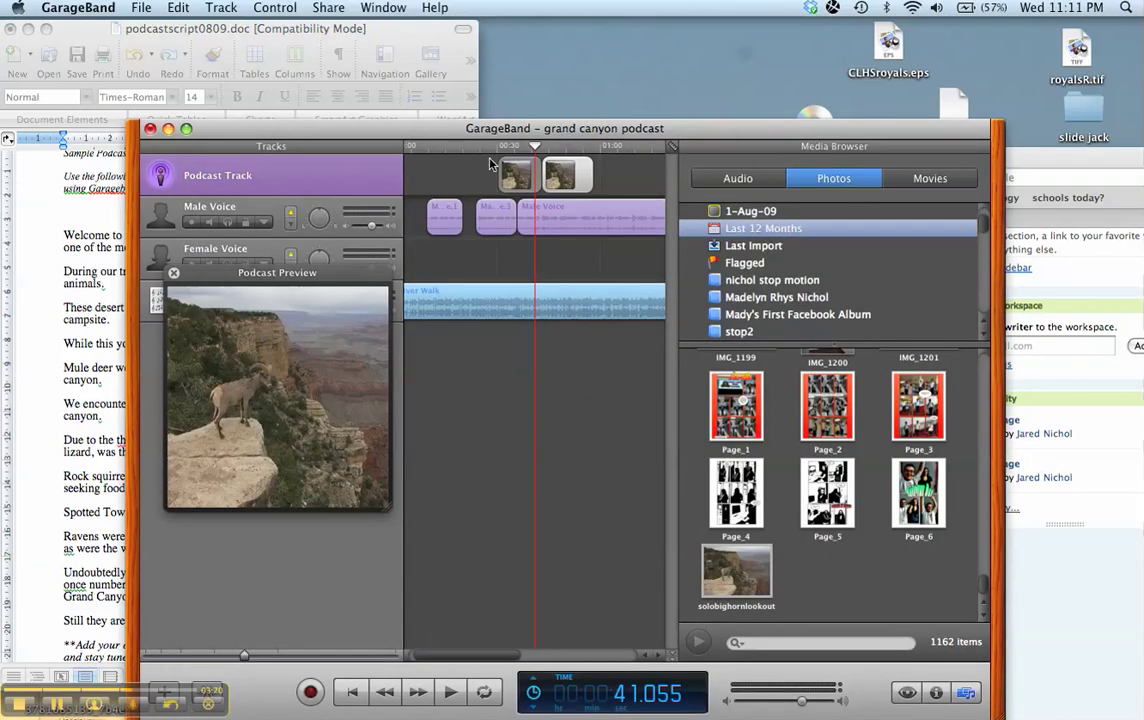
Move the playhead to 1:08 and listen to the narration there.
{"action": "left_click", "coordinate": [447, 148]}
{"action": "left_click_drag", "start_coordinate": [447, 148], "coordinate": [450, 150]}
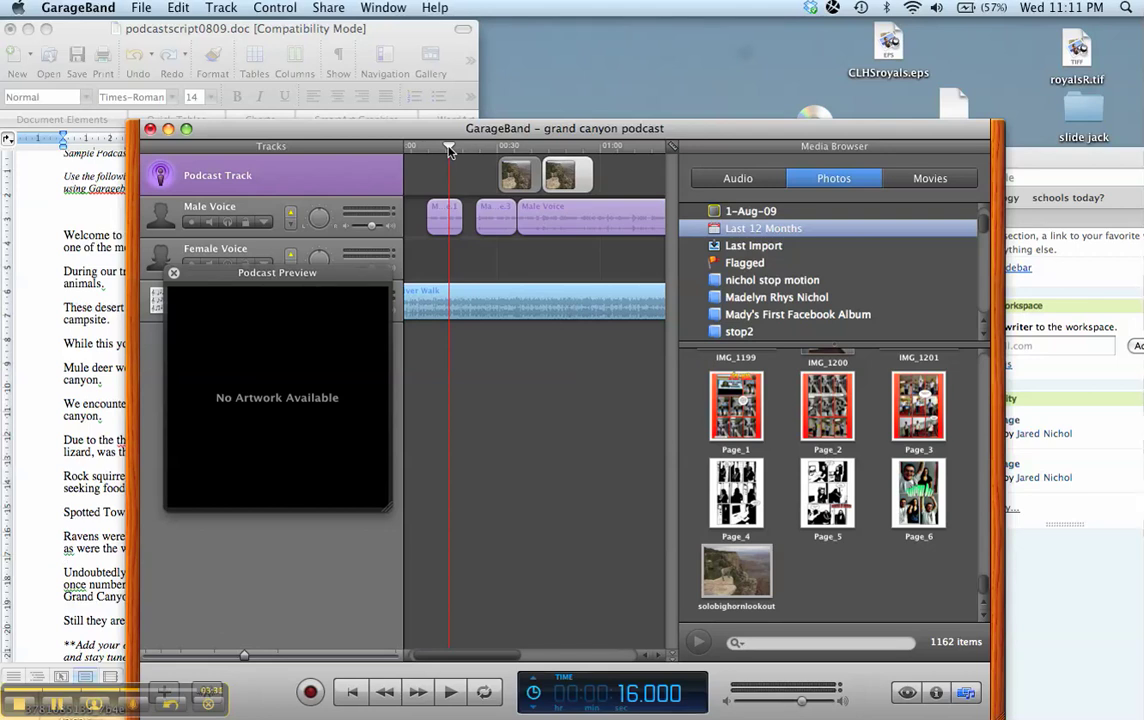
{"action": "left_click_drag", "start_coordinate": [449, 148], "coordinate": [630, 149]}
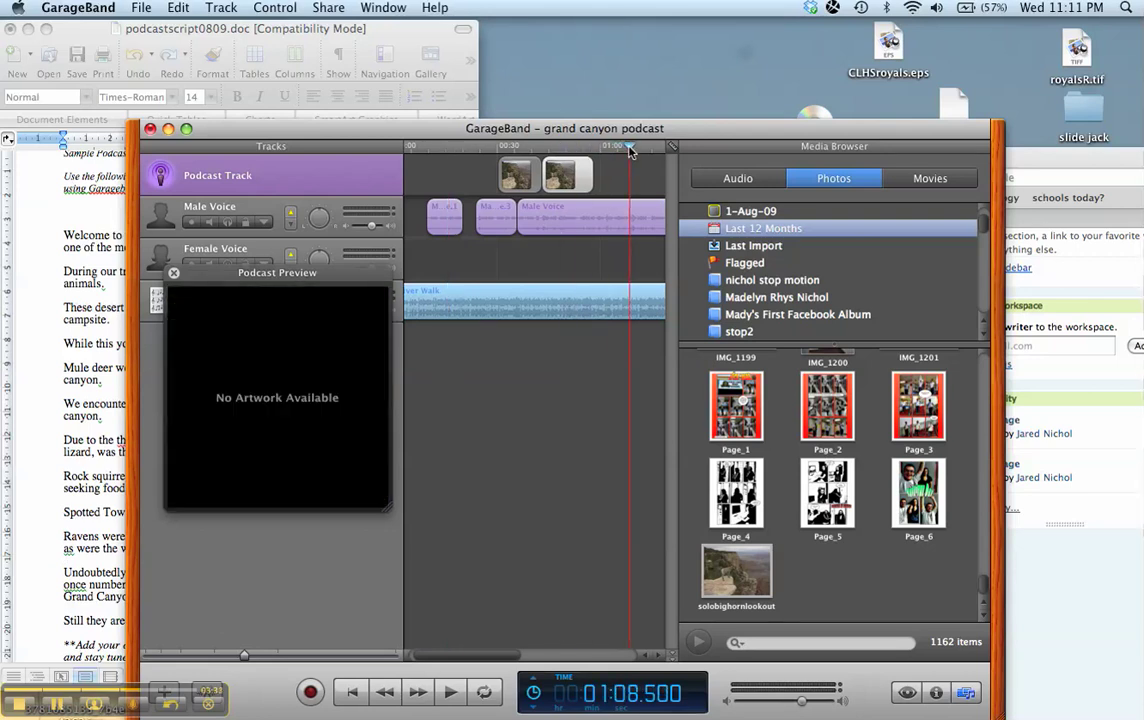
{"action": "key", "text": "space"}
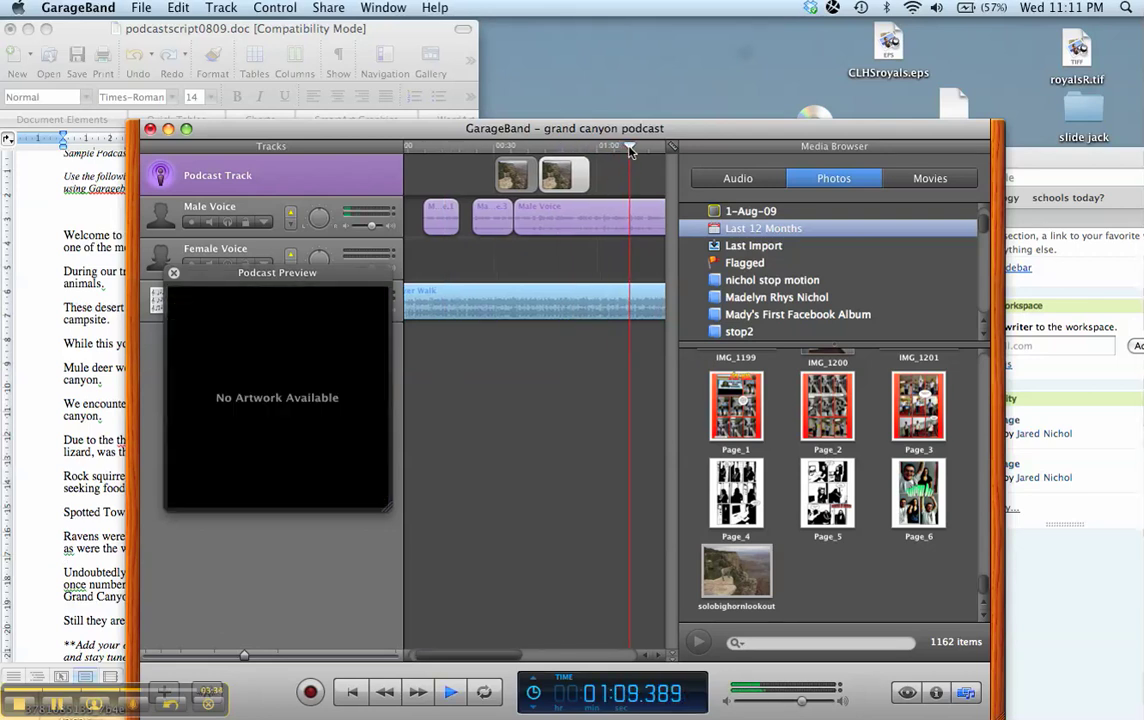
{"action": "key", "text": "space"}
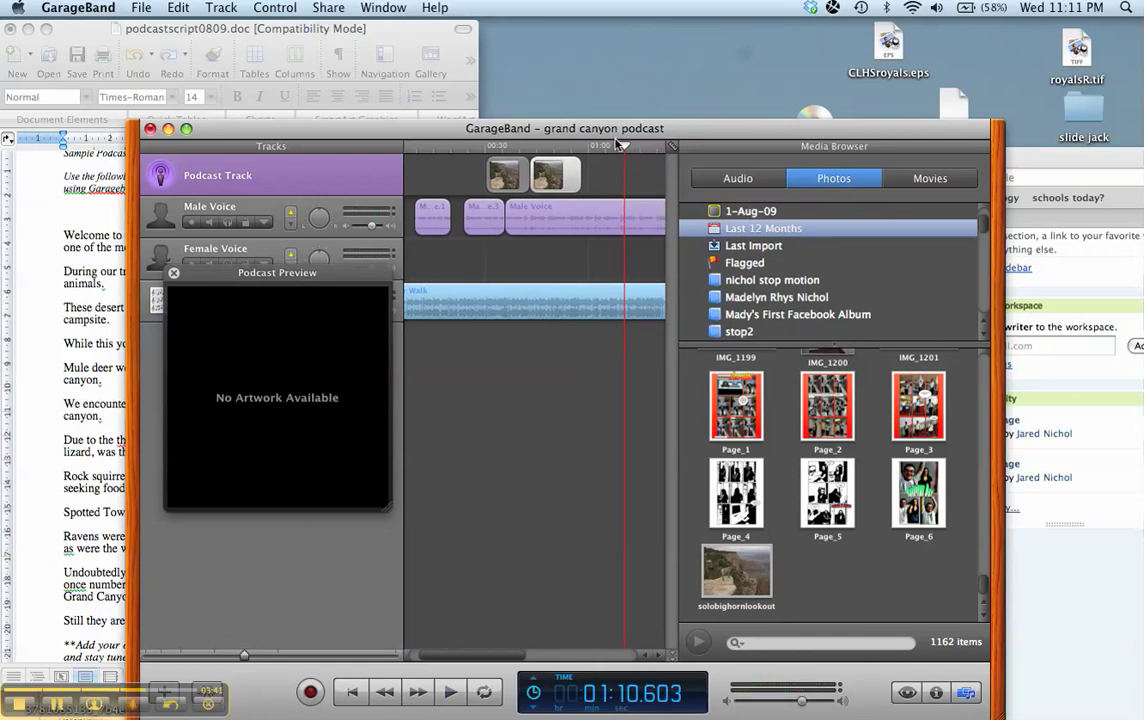
Replay the narration from 1:07.5 and zoom in on the tracks for finer placement.
{"action": "left_click", "coordinate": [614, 147]}
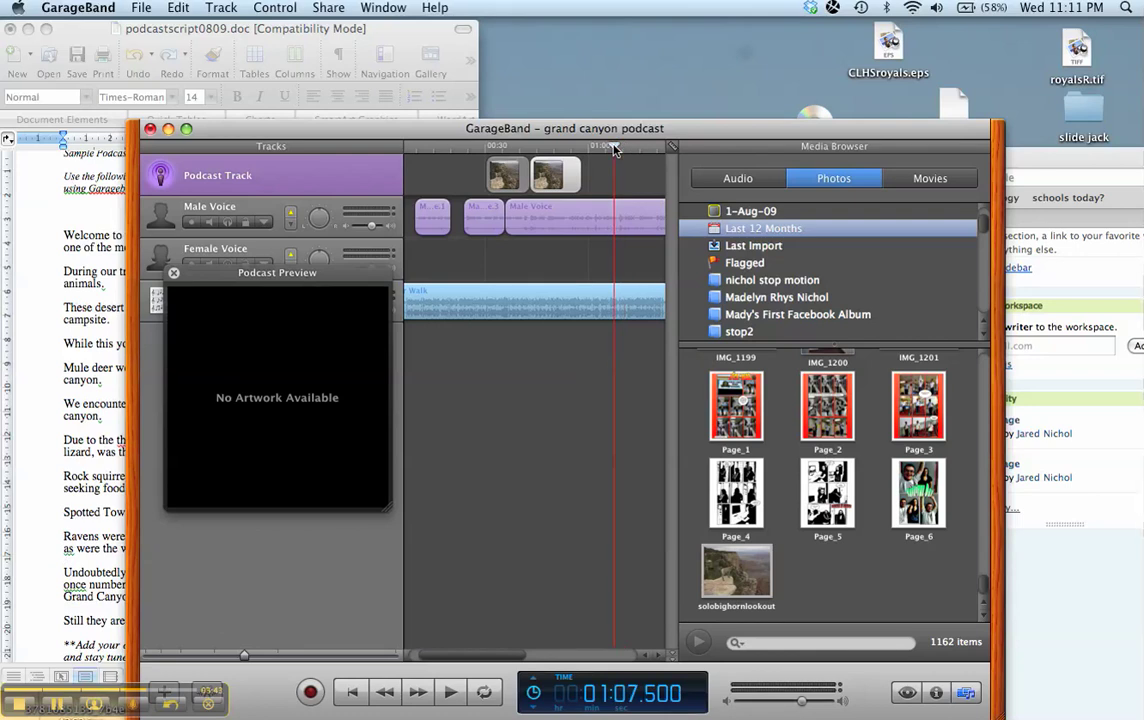
{"action": "key", "text": "space"}
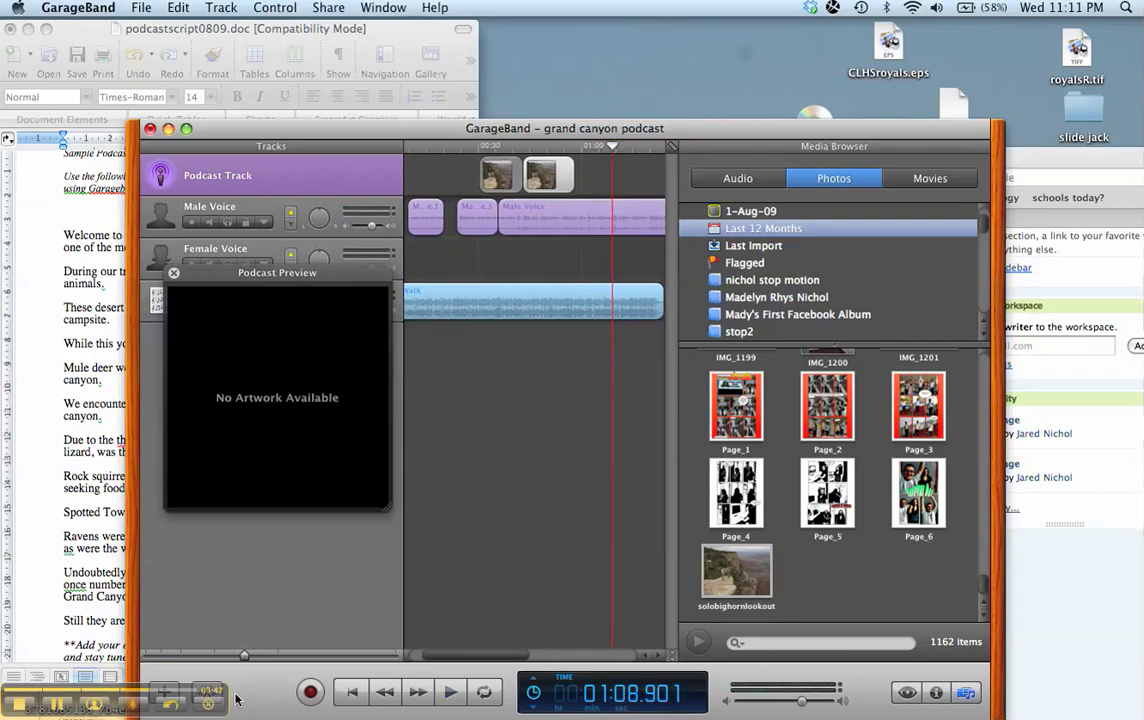
{"action": "left_click_drag", "start_coordinate": [243, 657], "coordinate": [277, 657]}
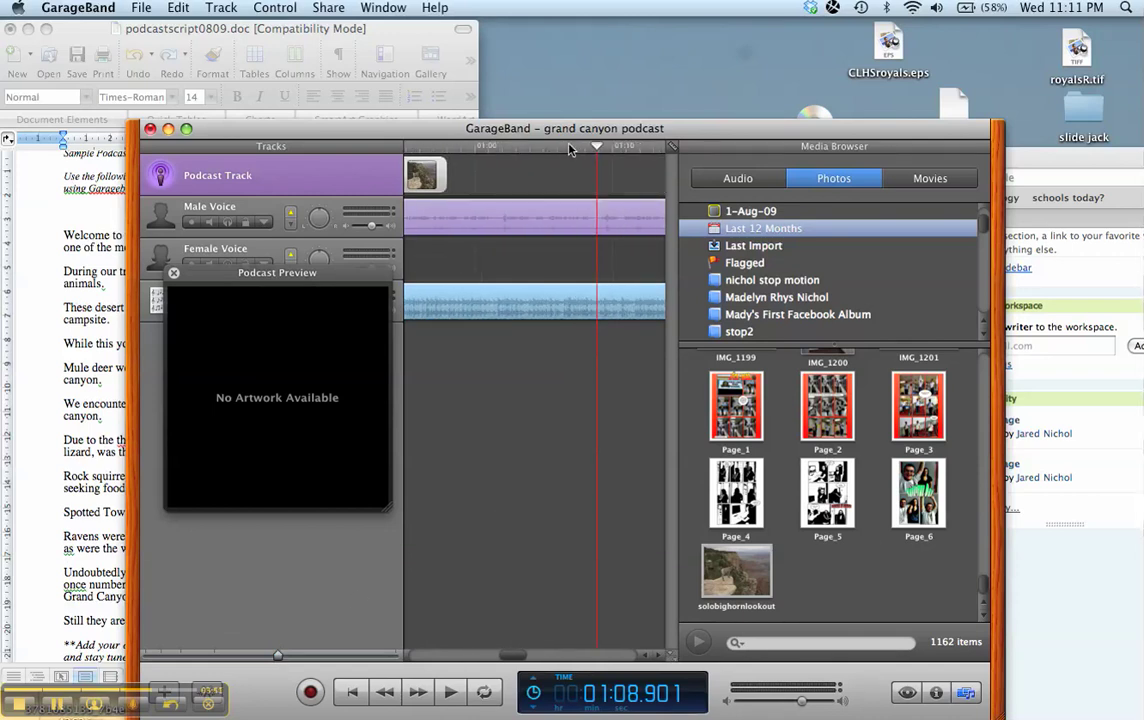
Select the Male Voice track and place the playhead exactly at 1:09.
{"action": "left_click", "coordinate": [575, 218]}
{"action": "key", "text": "space"}
{"action": "key", "text": "space"}
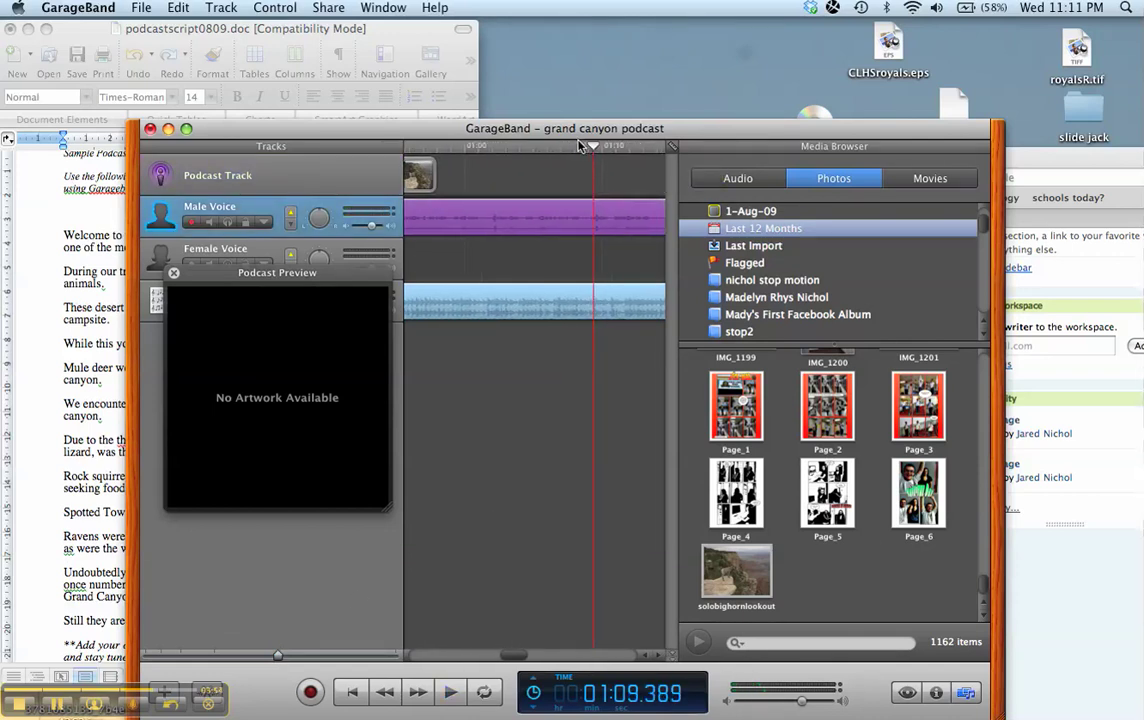
{"action": "left_click", "coordinate": [580, 147]}
{"action": "key", "text": "space"}
{"action": "key", "text": "space"}
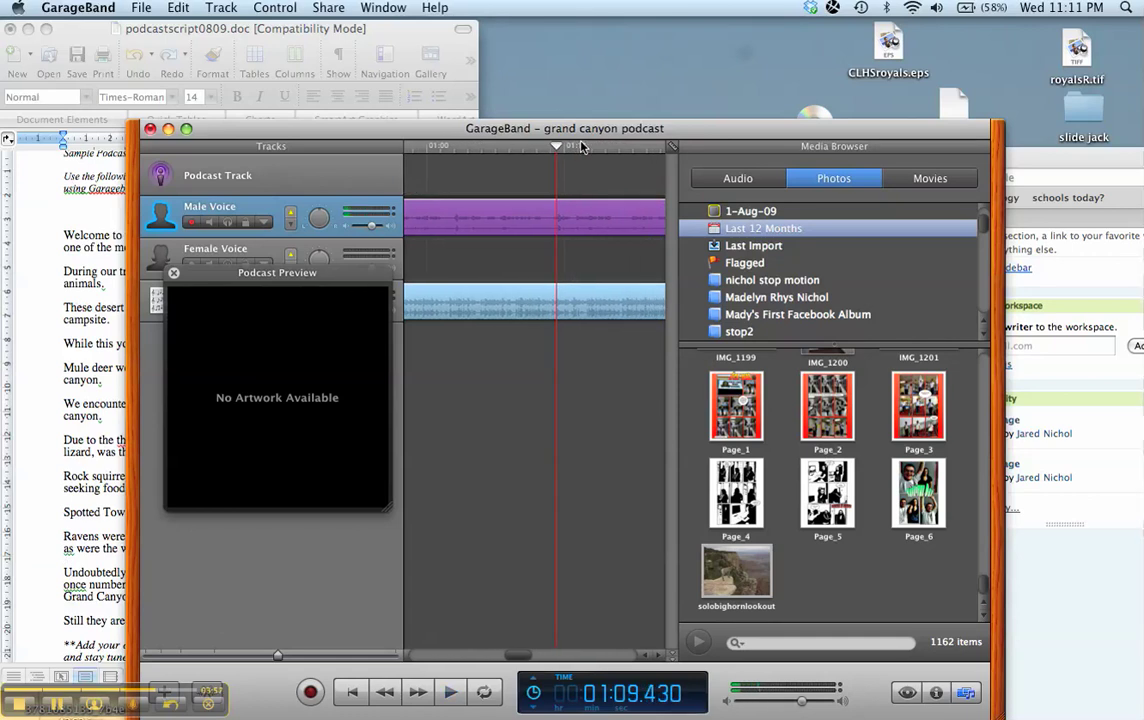
{"action": "left_click", "coordinate": [555, 147]}
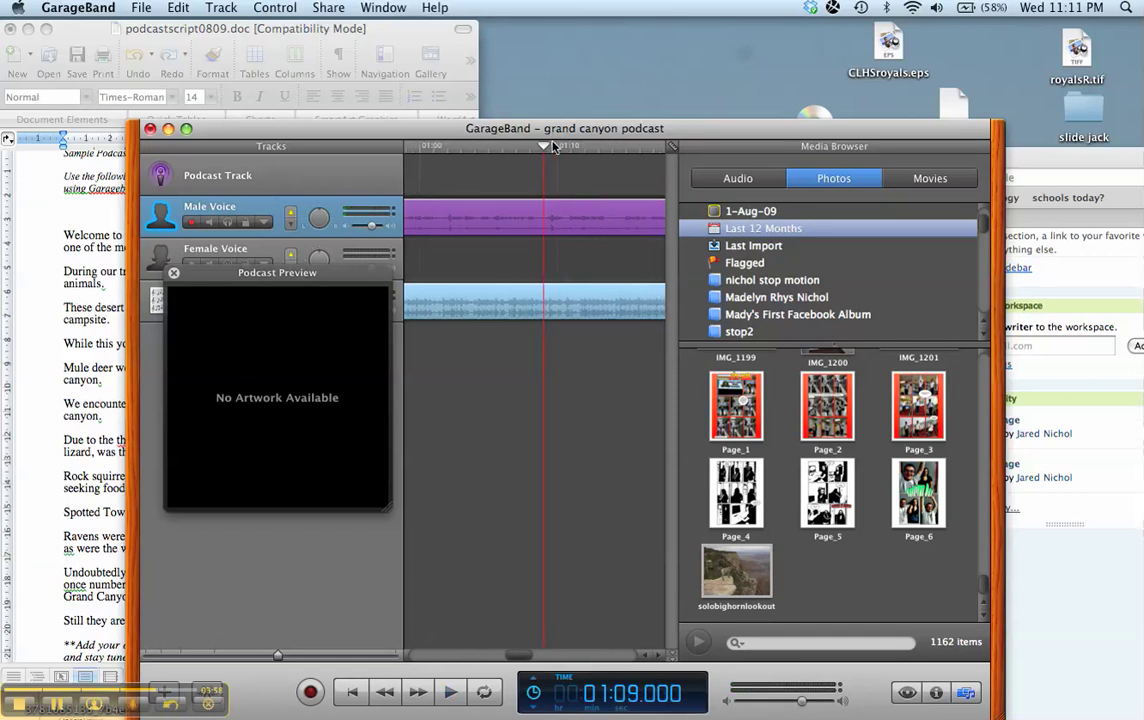
Split the Male Voice region at 1:09 and shift Male Voice.2 later to open a gap.
{"action": "key", "text": "super+t"}
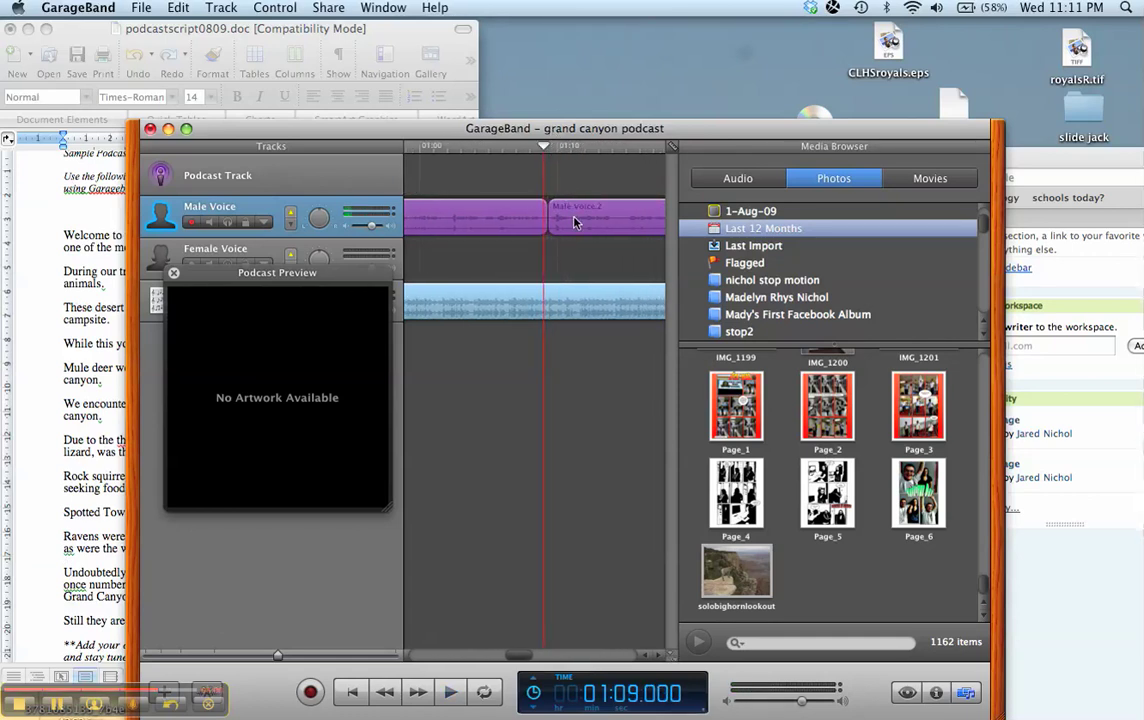
{"action": "left_click_drag", "start_coordinate": [577, 224], "coordinate": [595, 222]}
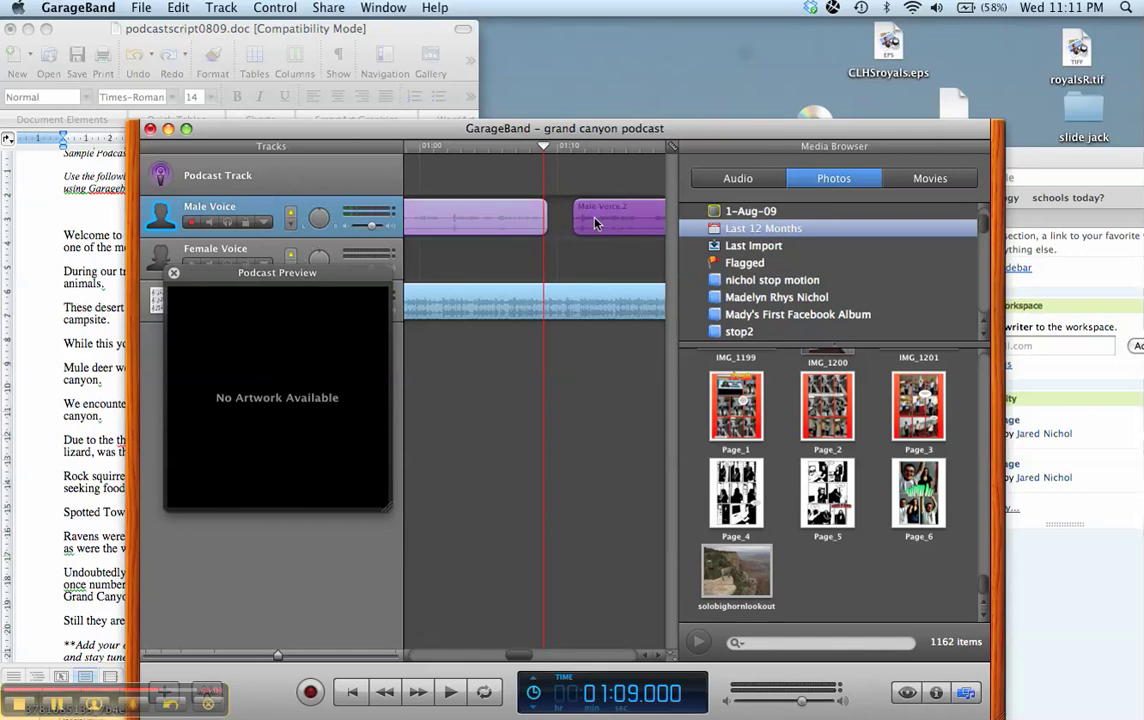
{"action": "left_click", "coordinate": [465, 146]}
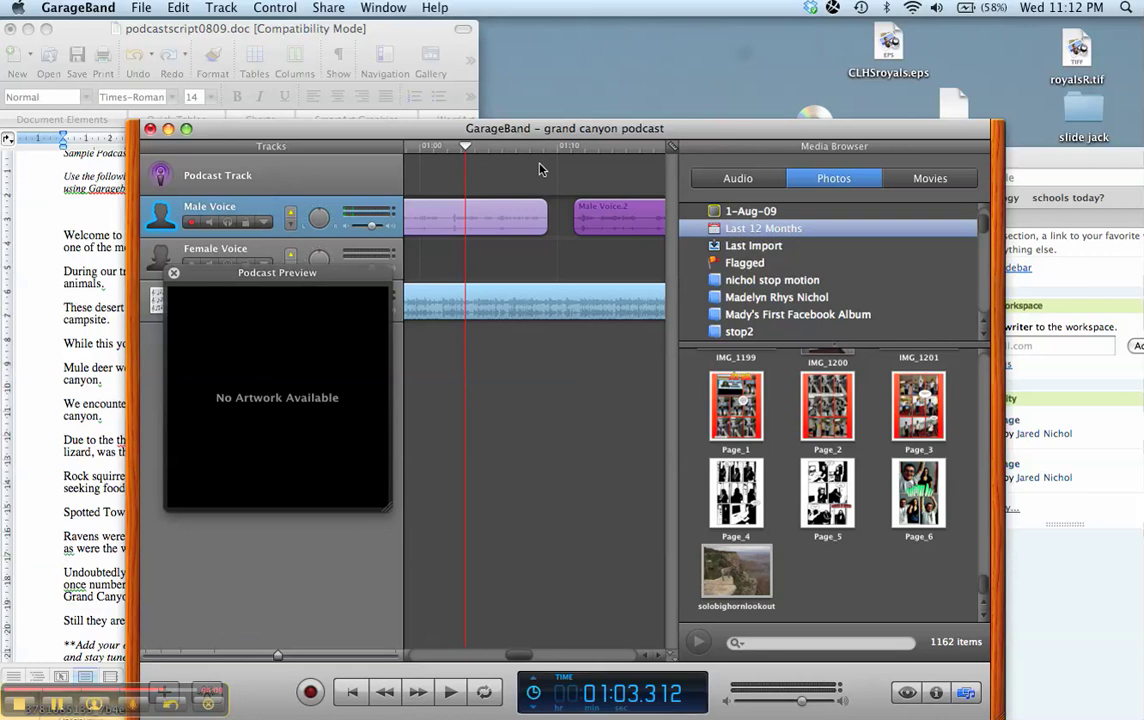
Play from 1:03 to hear the new narration gap, then close the Podcast Preview window.
{"action": "key", "text": "space"}
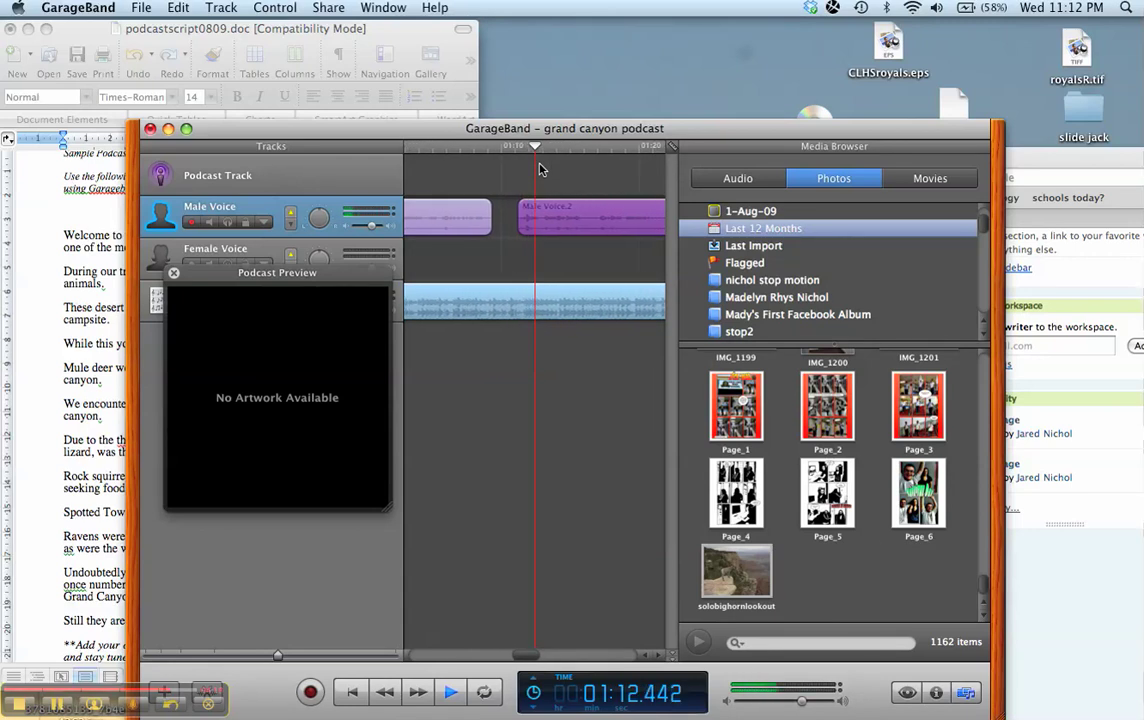
{"action": "key", "text": "space"}
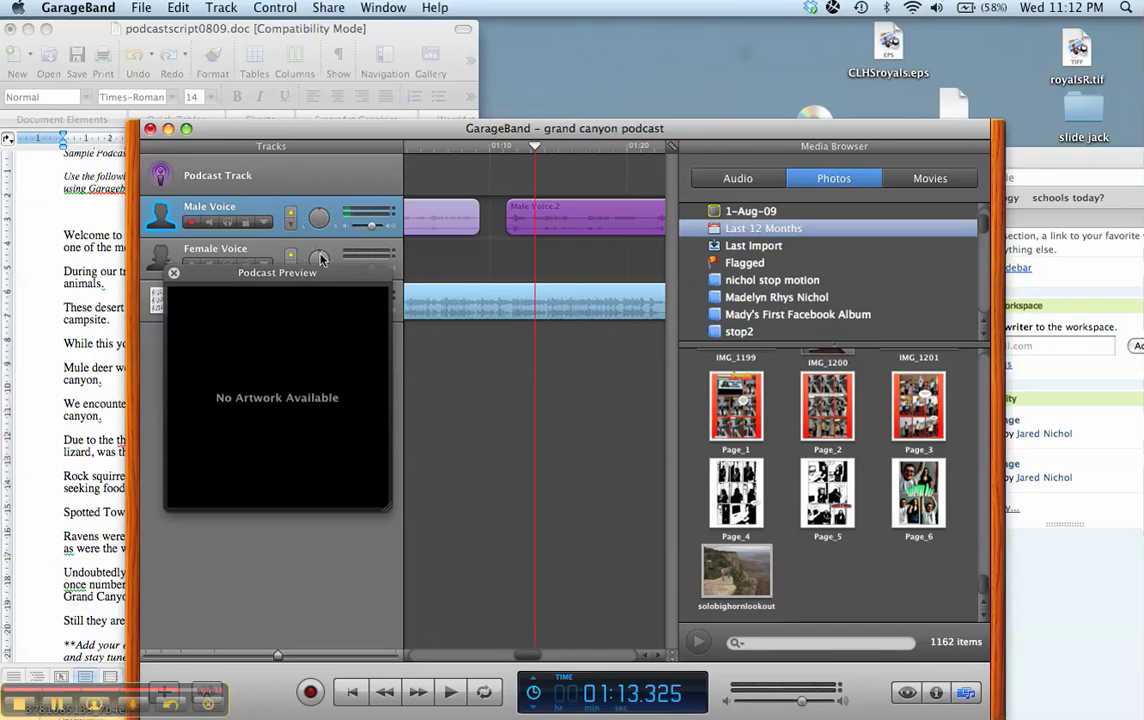
{"action": "mouse_move", "coordinate": [172, 275]}
{"action": "left_click", "coordinate": [174, 274]}
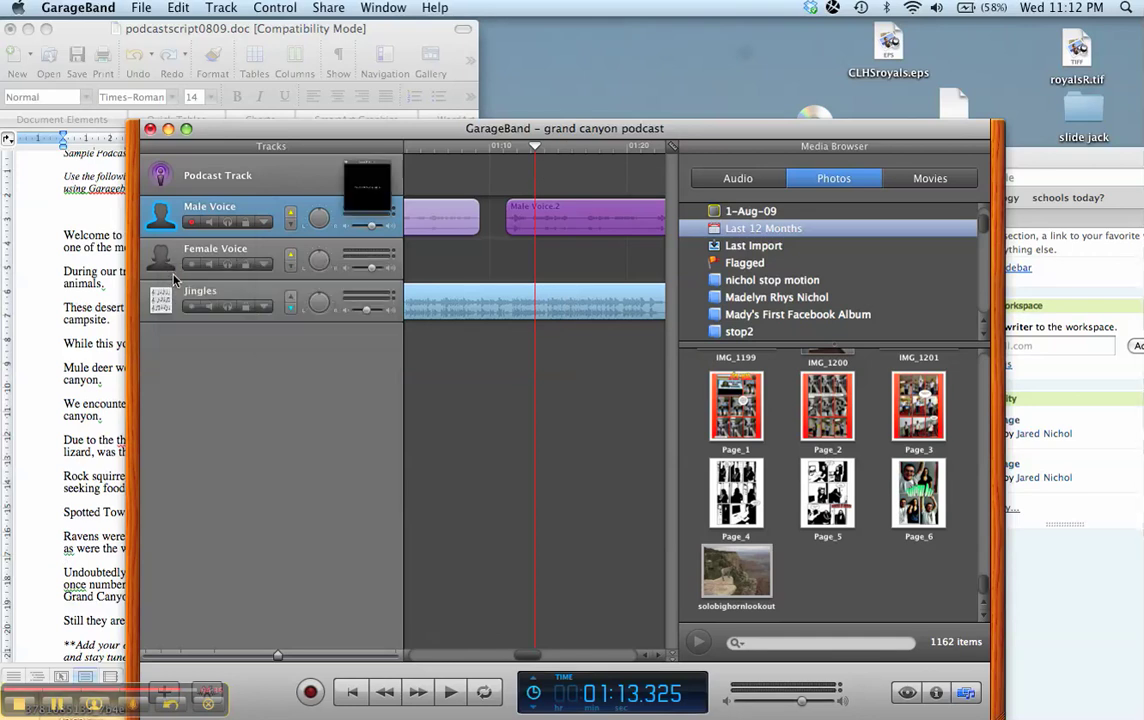